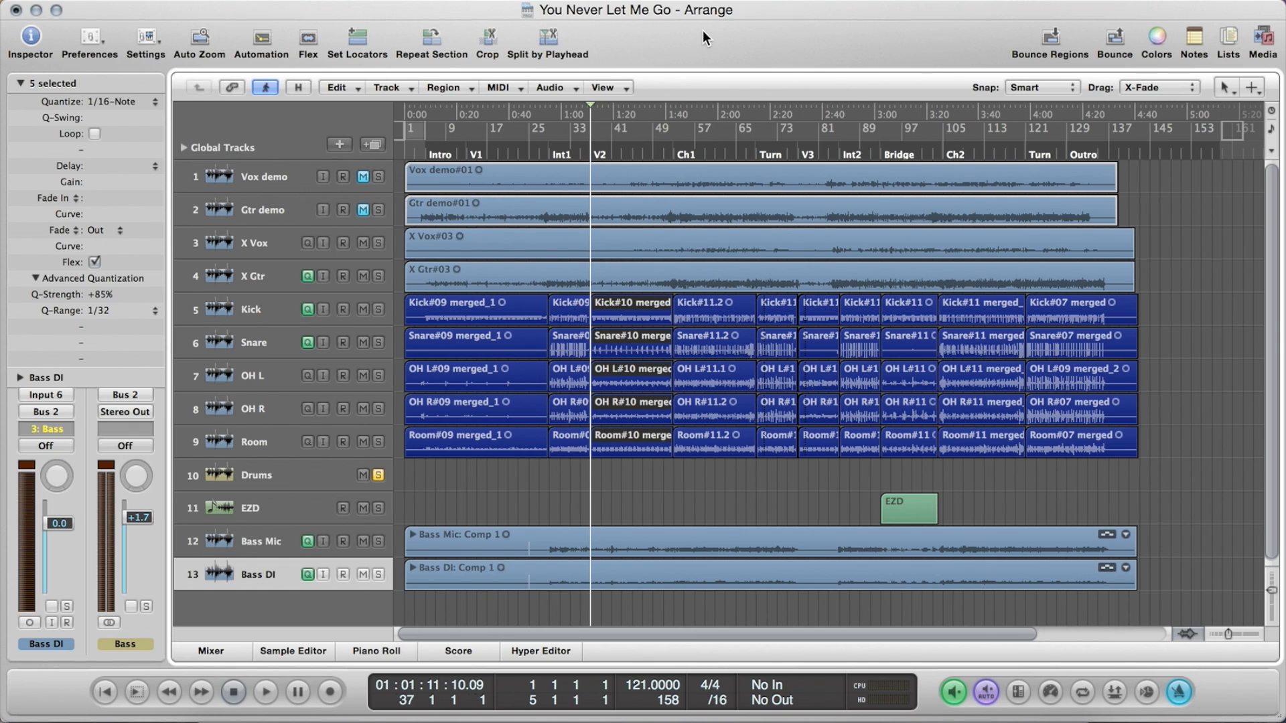
# Open the Drums group settings from the mixer and switch off the group's Volume link
pyautogui.press('super+2')
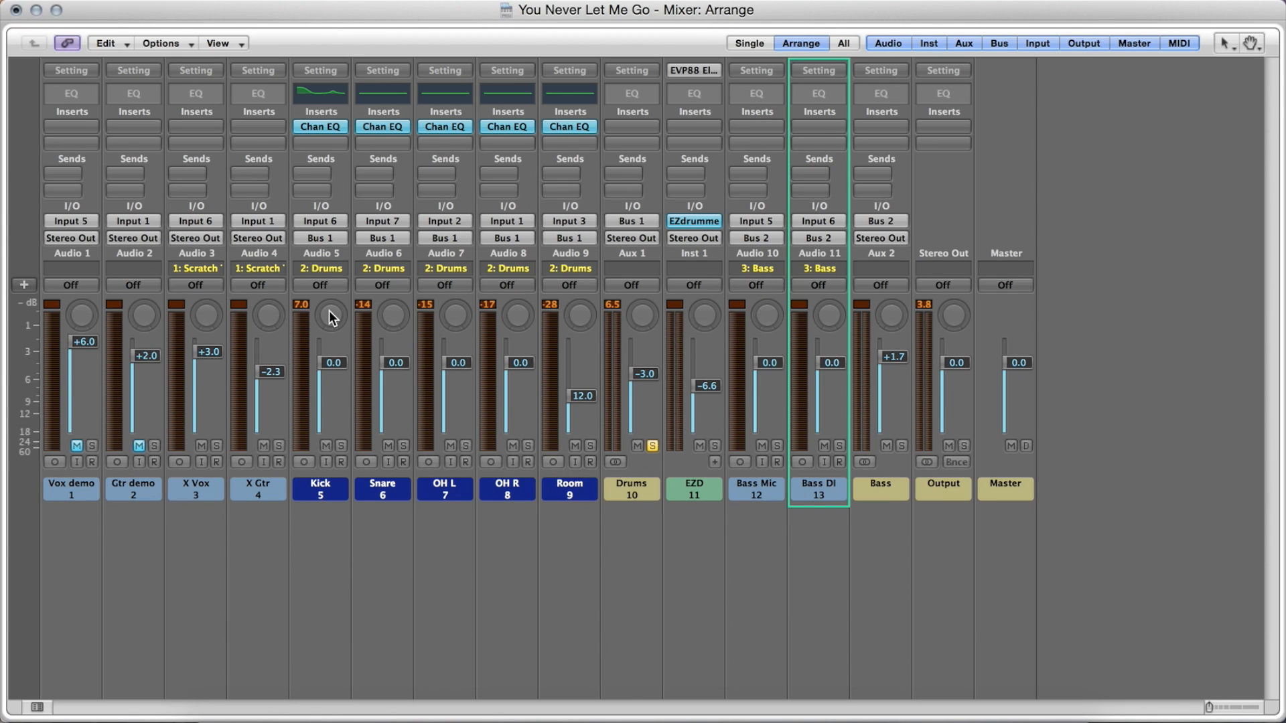
pyautogui.click(322, 268)
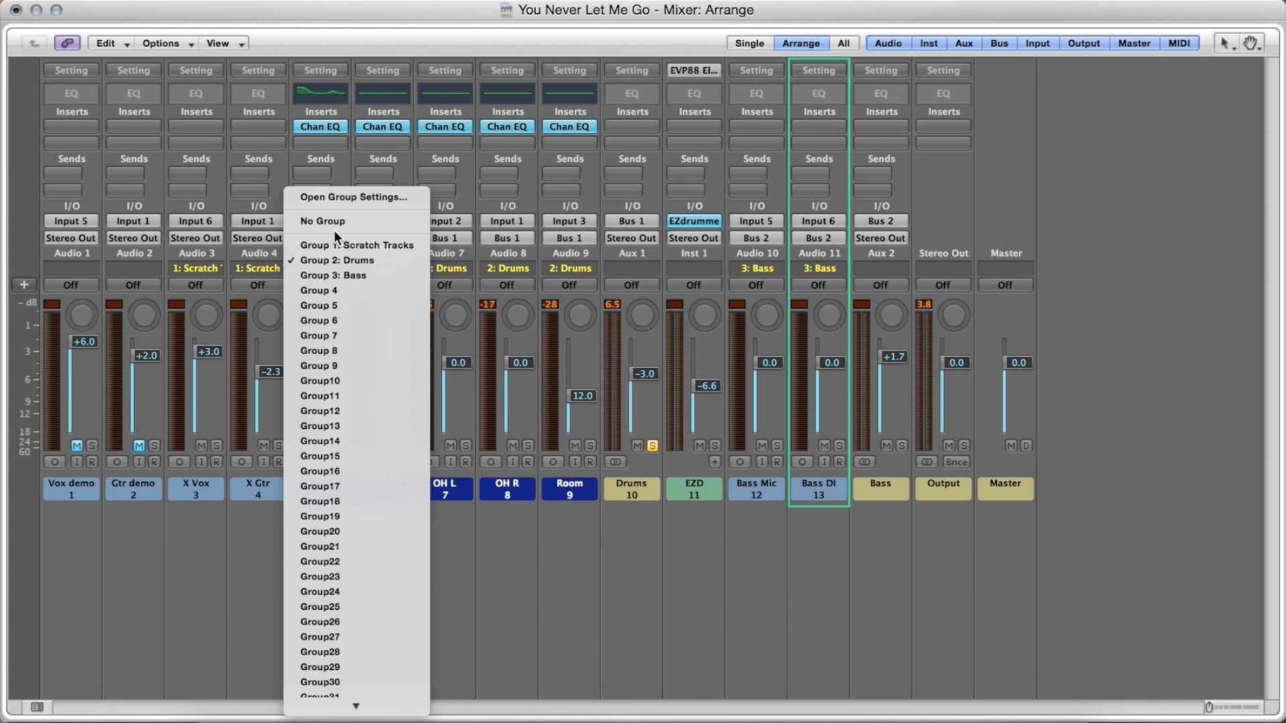
pyautogui.click(347, 200)
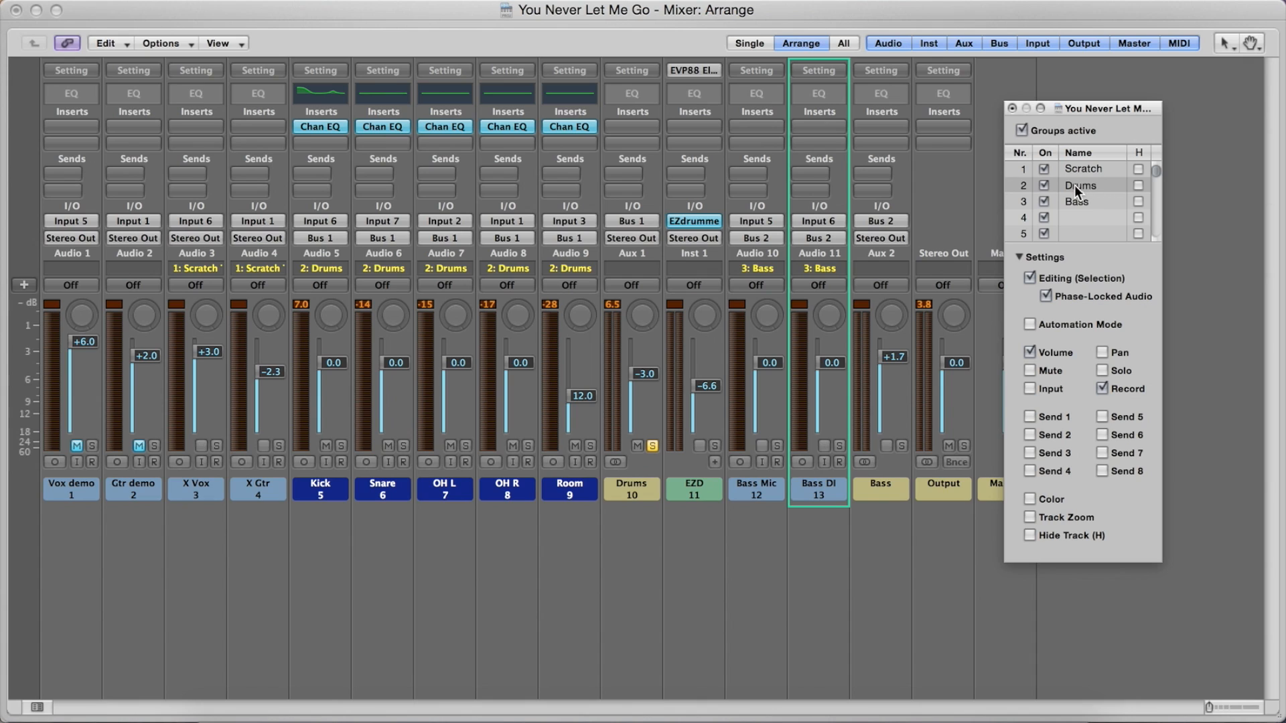
pyautogui.moveTo(521, 365); pyautogui.dragTo(521, 367)
pyautogui.click(1028, 353)
pyautogui.click(1012, 108)
pyautogui.press('super+w')
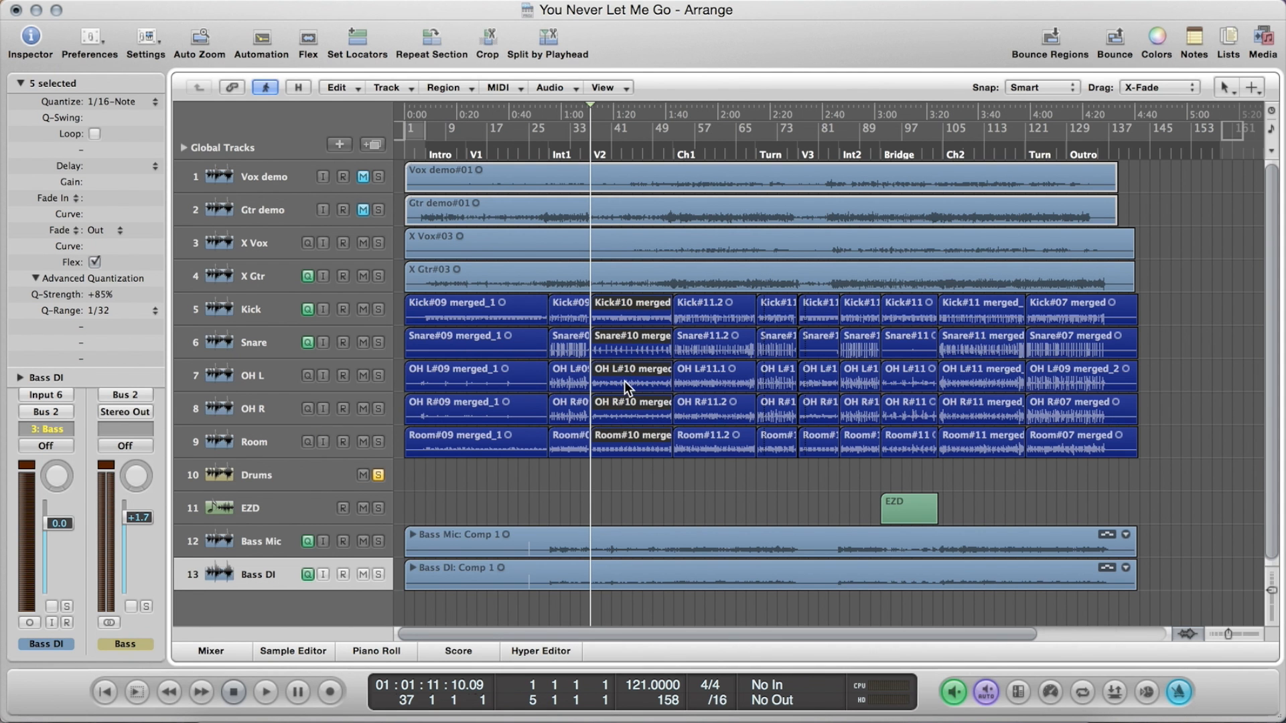
# Check the quantize settings of the drum regions in the V1 and Int1 sections
pyautogui.hotkey('ctrl', 'Right')
pyautogui.hotkey('ctrl', 'Right')
pyautogui.hotkey('ctrl', 'Right')
pyautogui.hotkey('ctrl', 'Right')
pyautogui.hotkey('ctrl', 'Left')
pyautogui.hotkey('ctrl', 'Left')
pyautogui.hotkey('ctrl', 'Left')
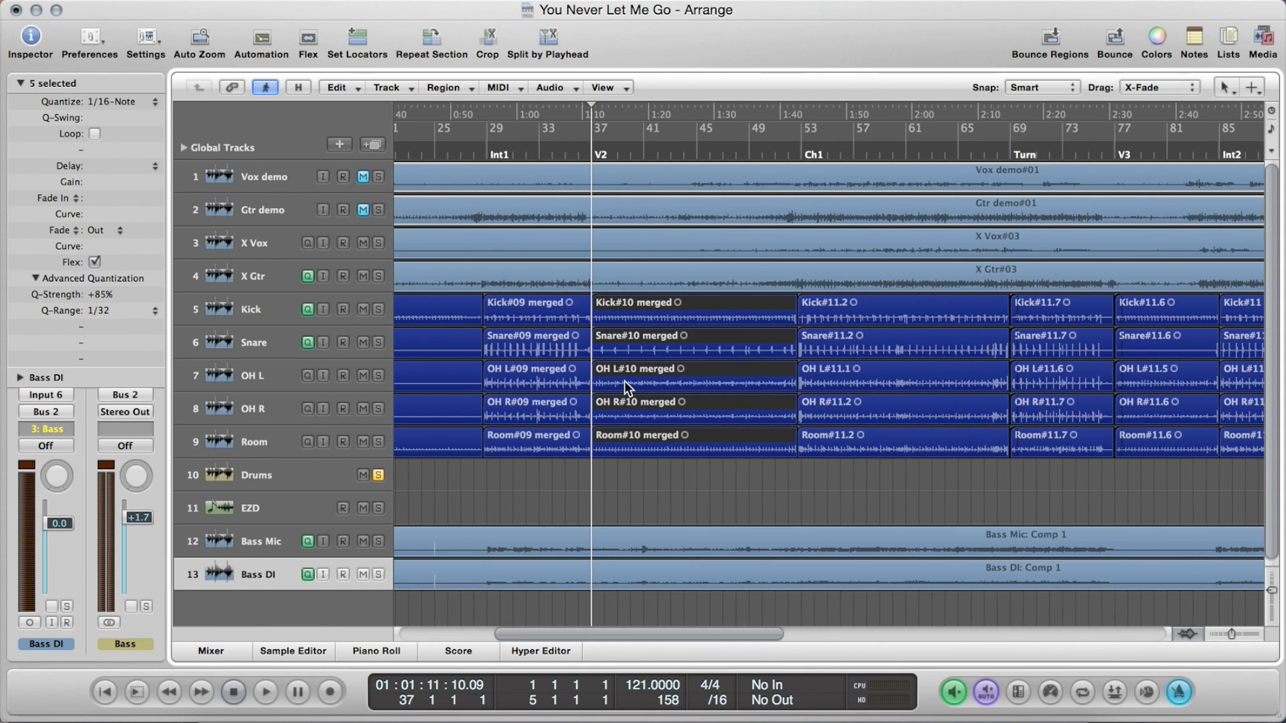
pyautogui.hscroll(-3, 625, 381)
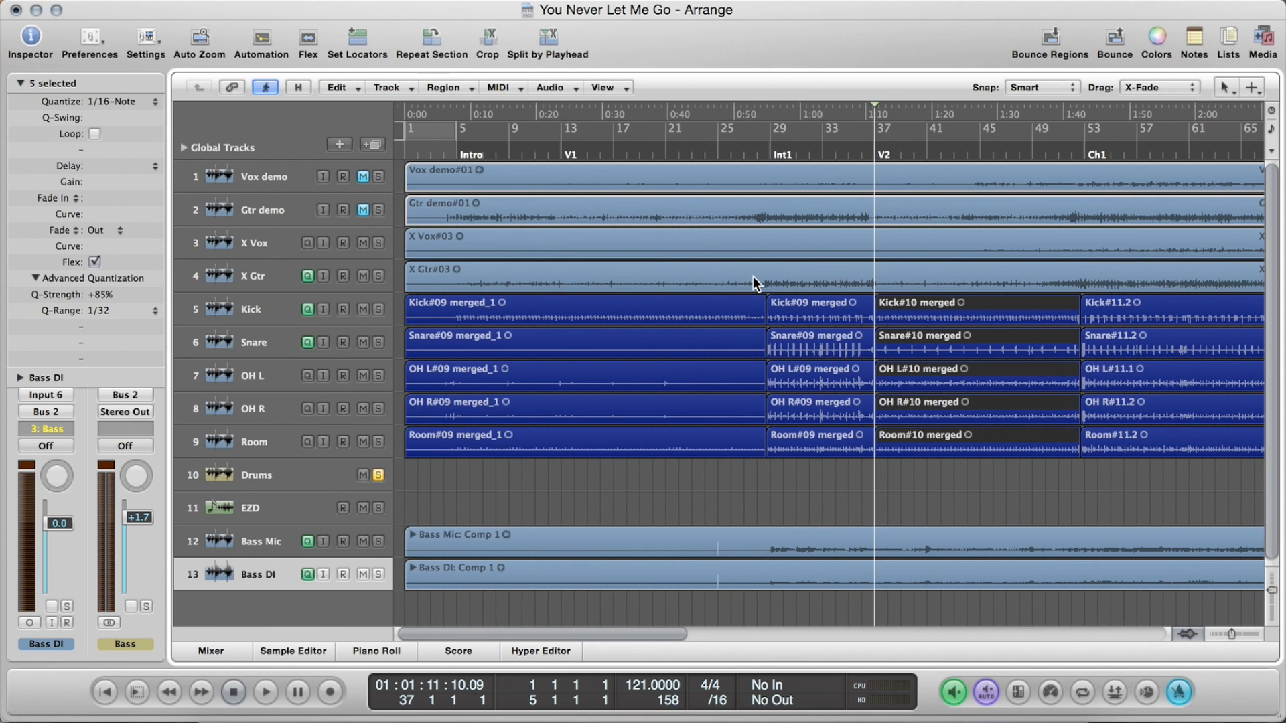
pyautogui.click(752, 301)
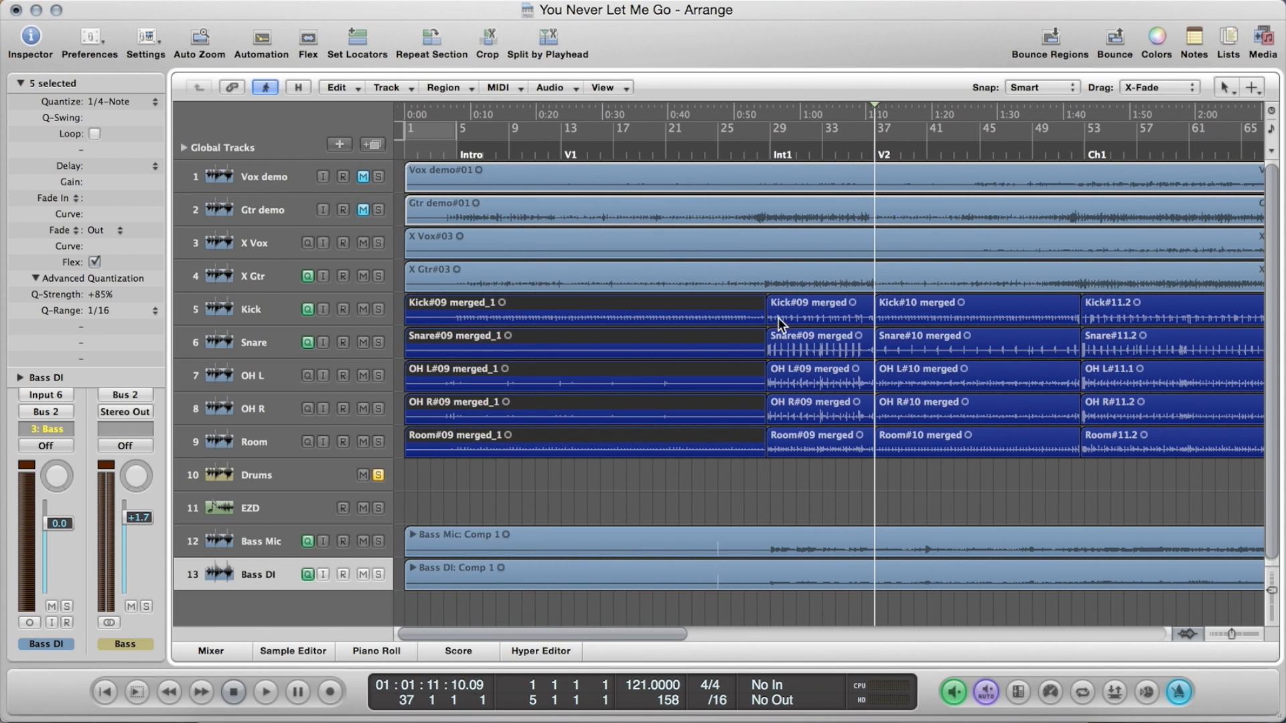
pyautogui.click(810, 299)
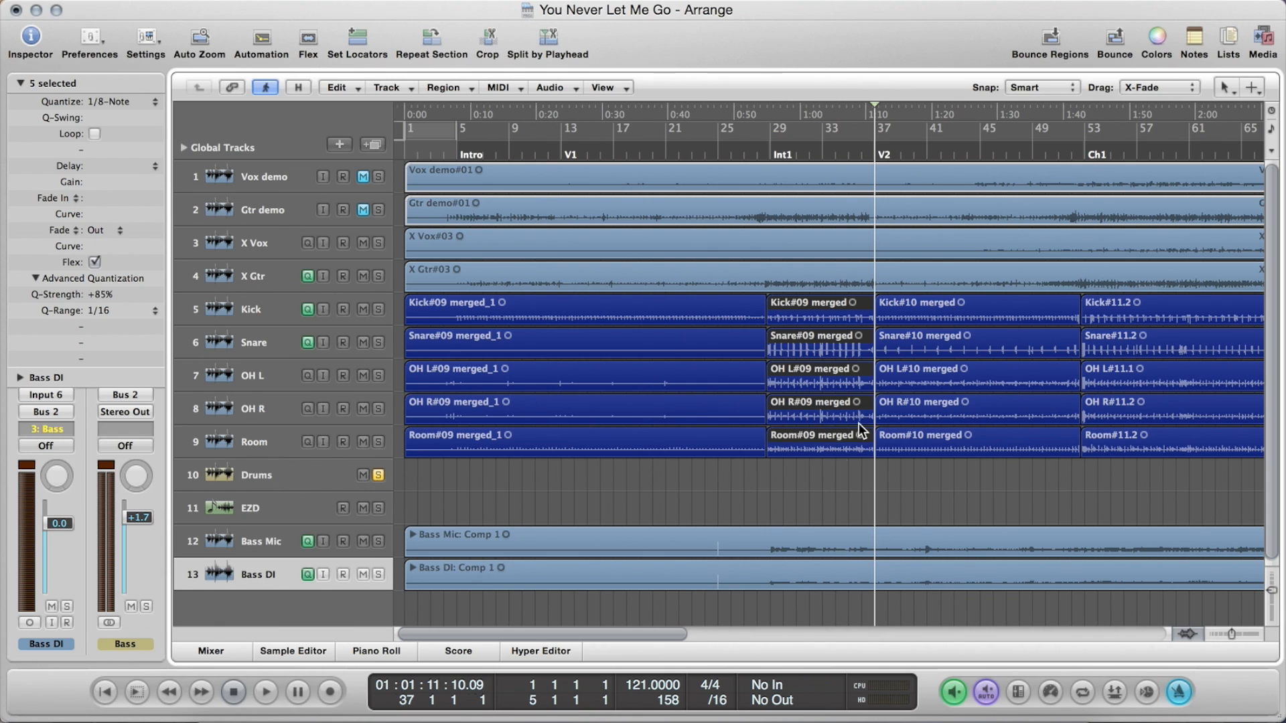
# Select the Ch1 drum regions and check their quantize setting
pyautogui.hscroll(3, 833, 368)
pyautogui.click(771, 310)
pyautogui.click(1037, 329)
pyautogui.doubleClick(1036, 324)
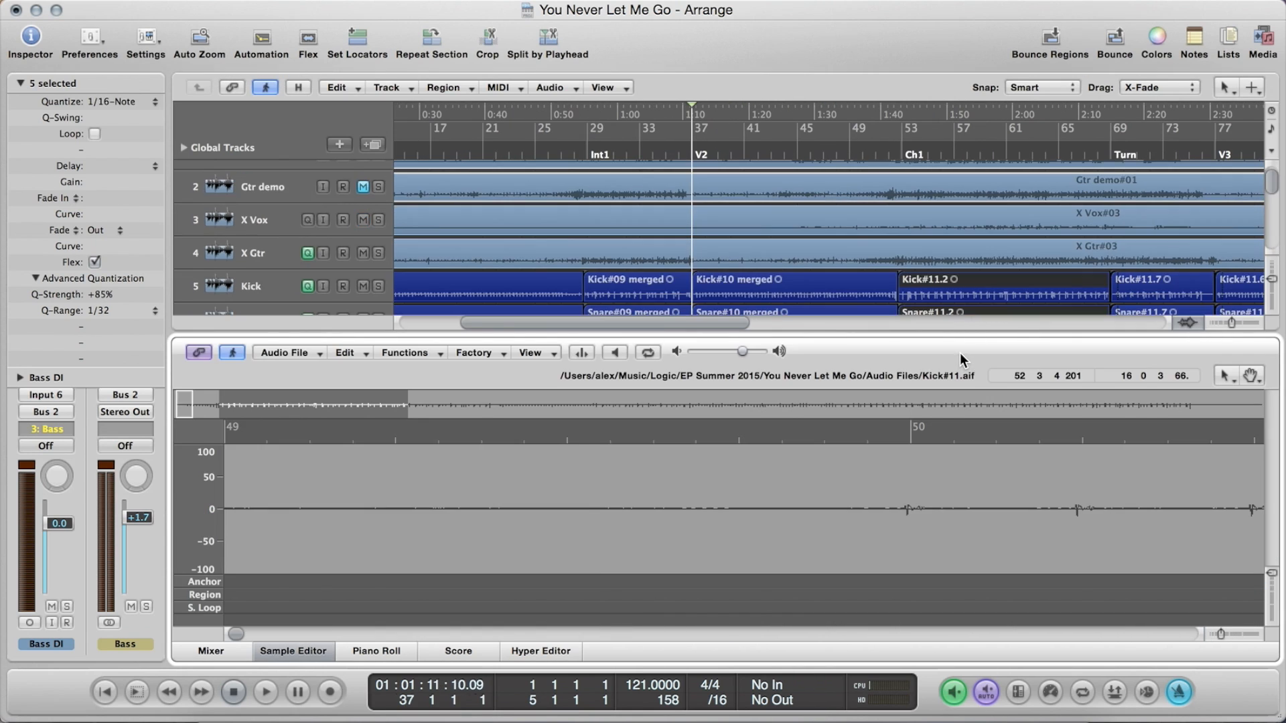
pyautogui.click(305, 651)
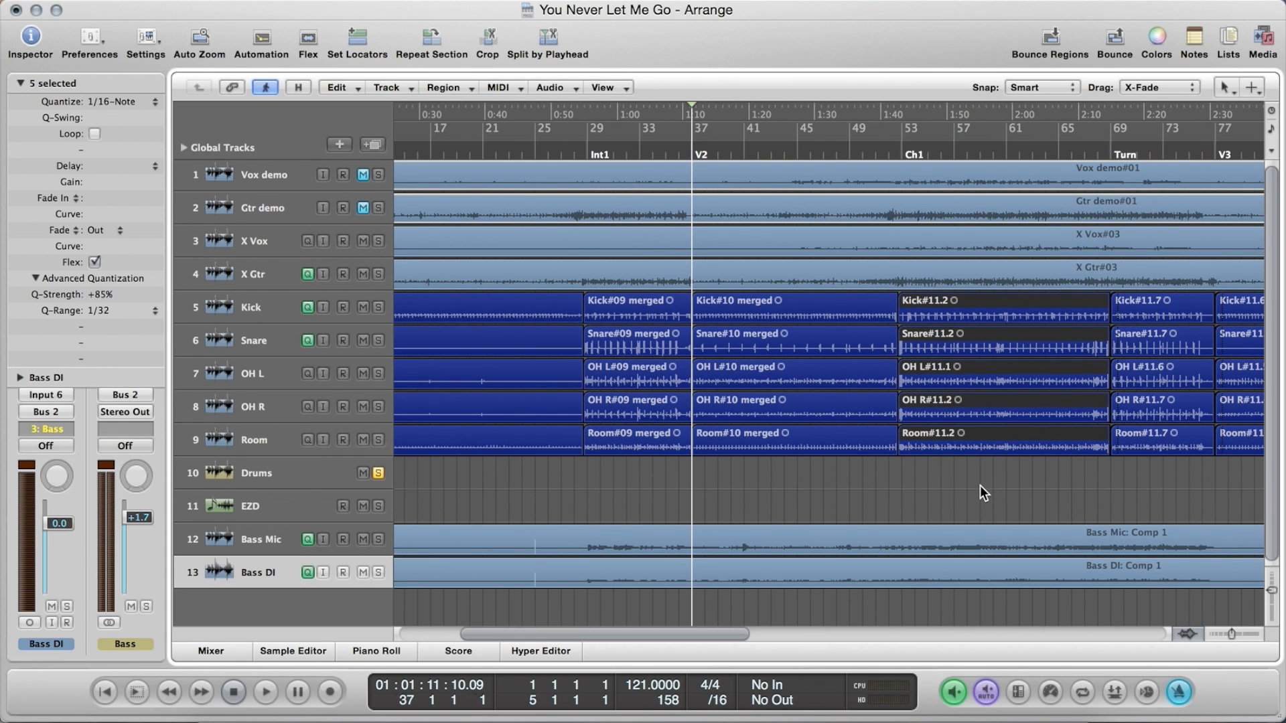
pyautogui.hscroll(2, 980, 485)
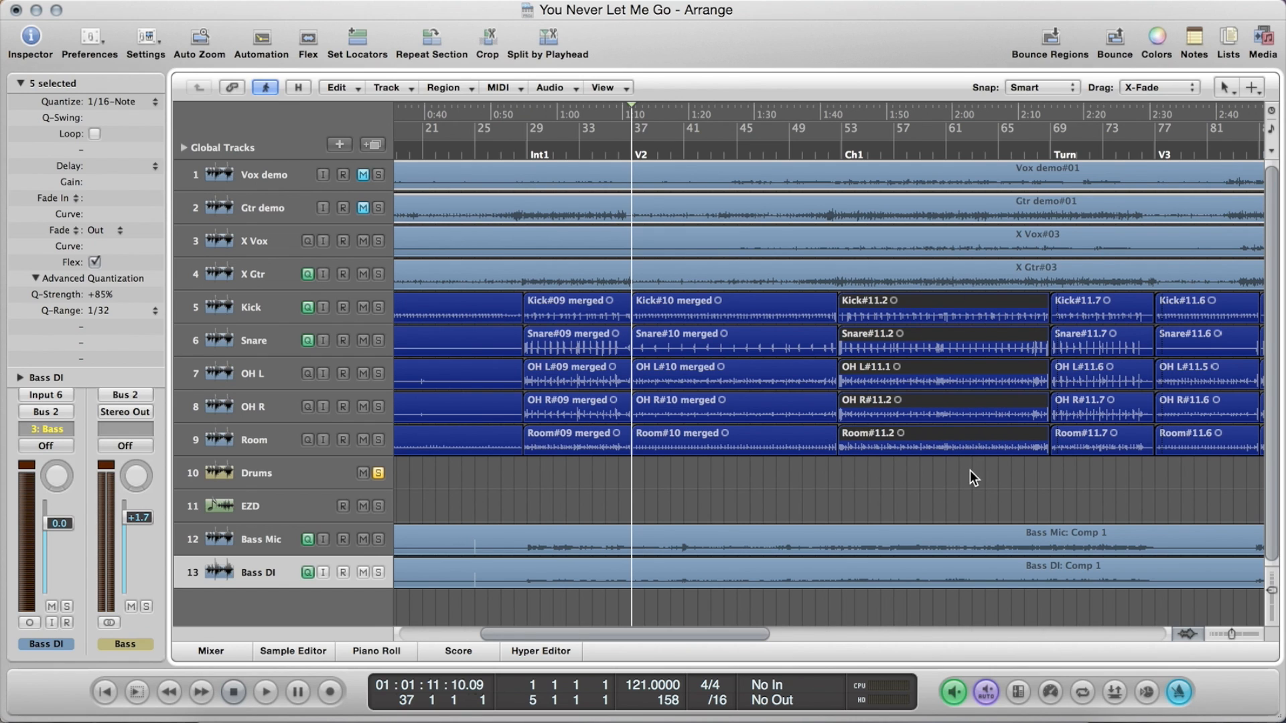
pyautogui.hscroll(3, 970, 477)
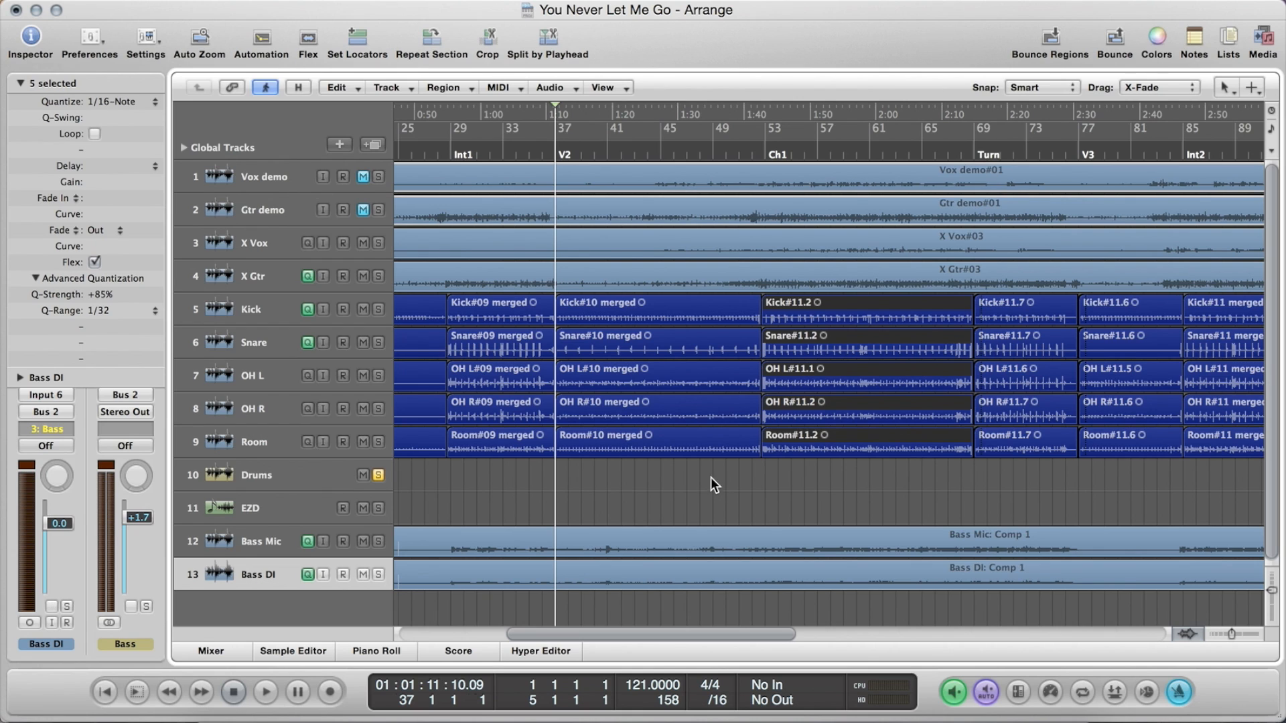
# Open the V2 kick region in the Sample Editor and detect its transients
pyautogui.click(677, 307)
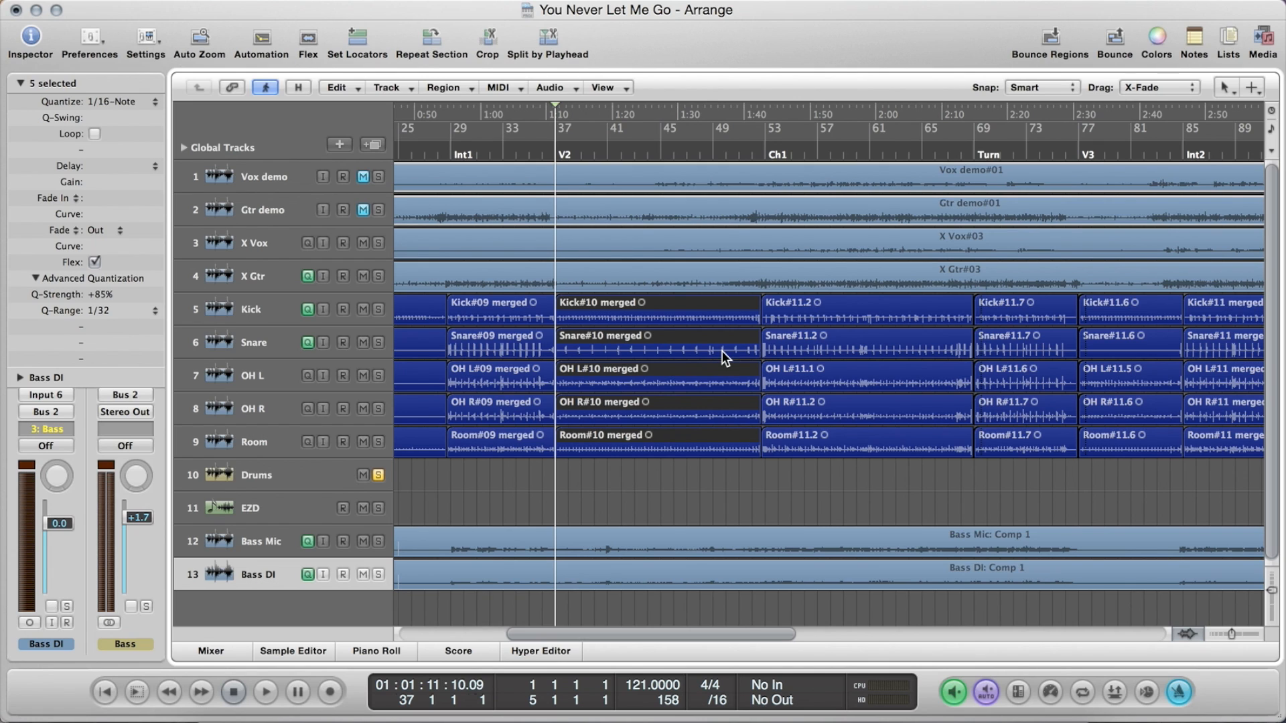
pyautogui.doubleClick(662, 300)
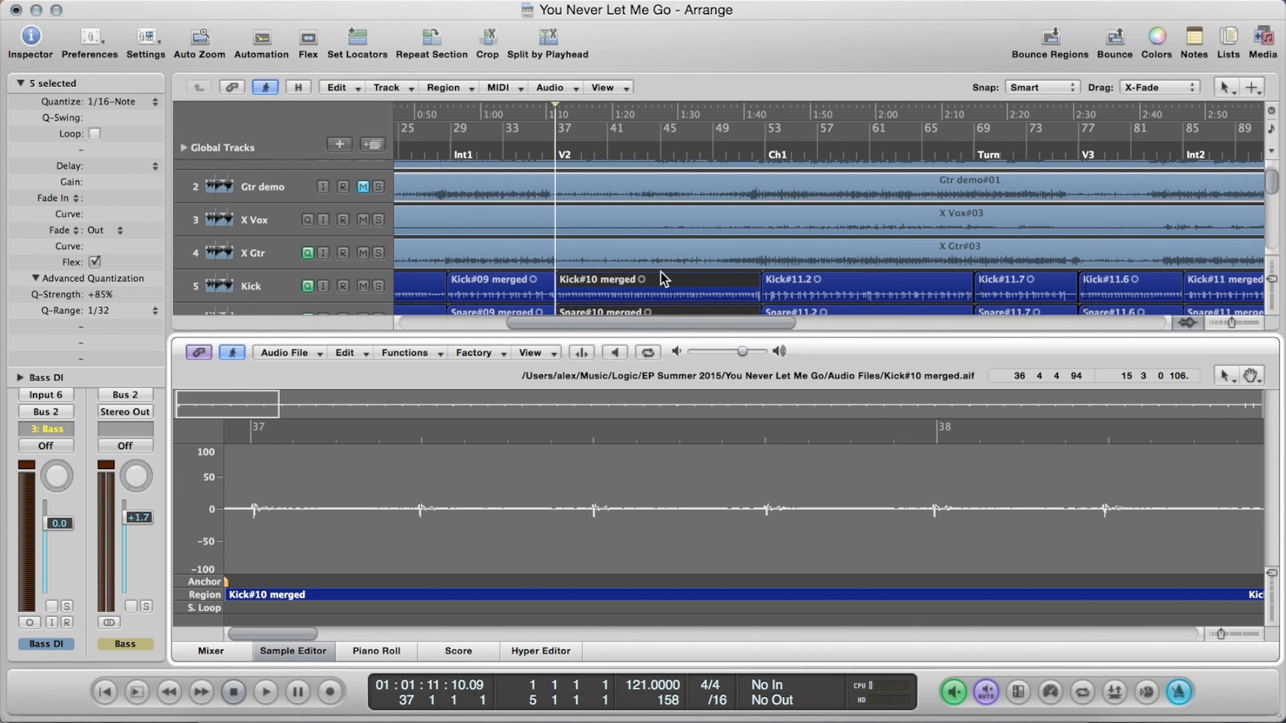
pyautogui.click(312, 353)
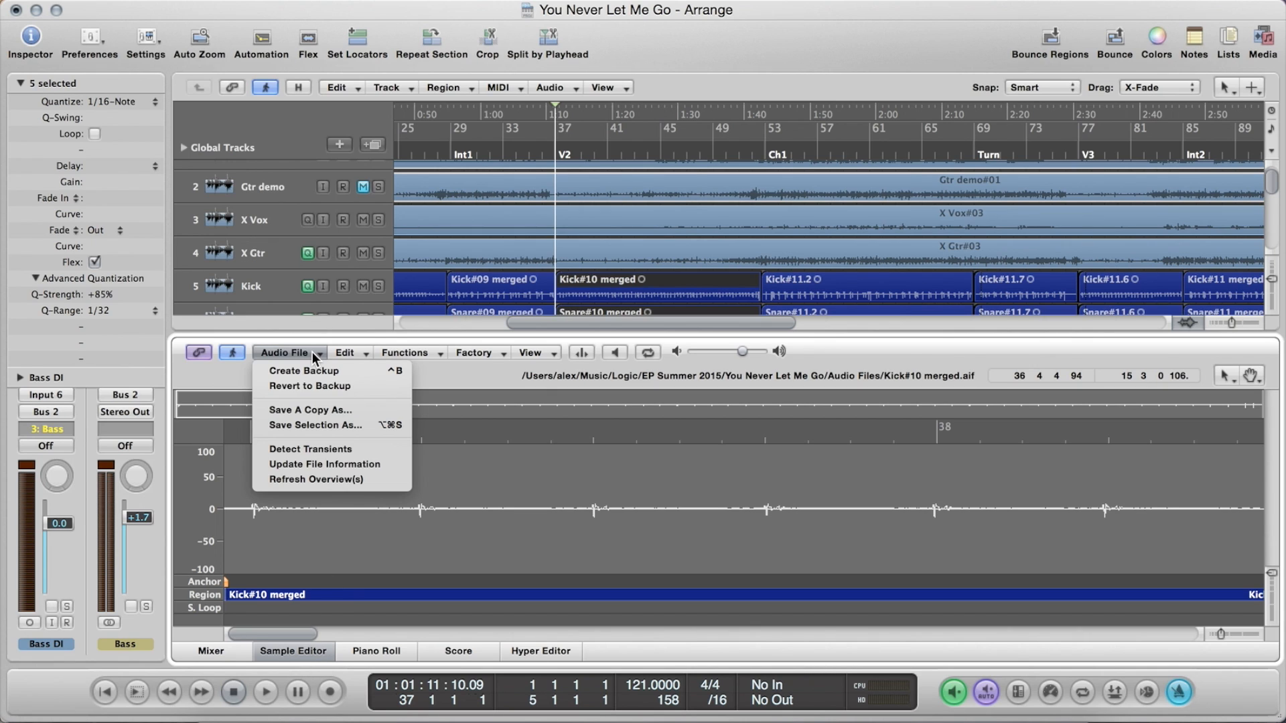
pyautogui.click(351, 450)
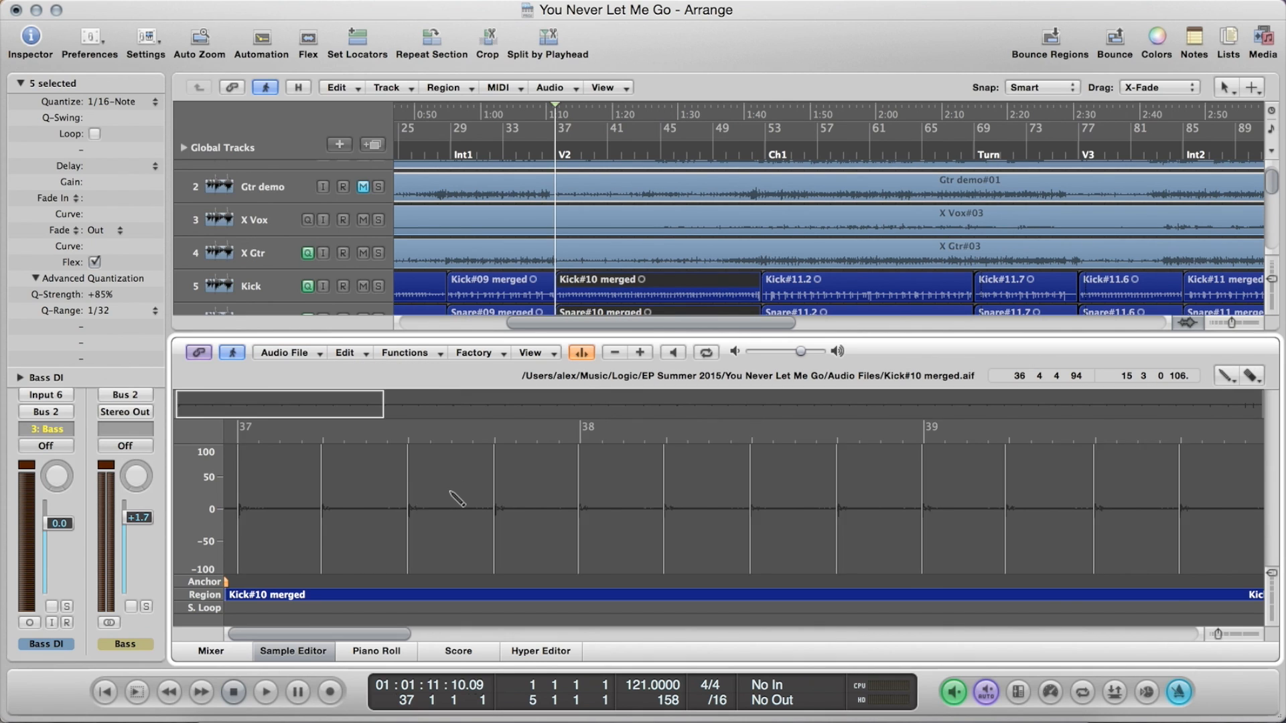
pyautogui.hotkey('ctrl', 'Left')
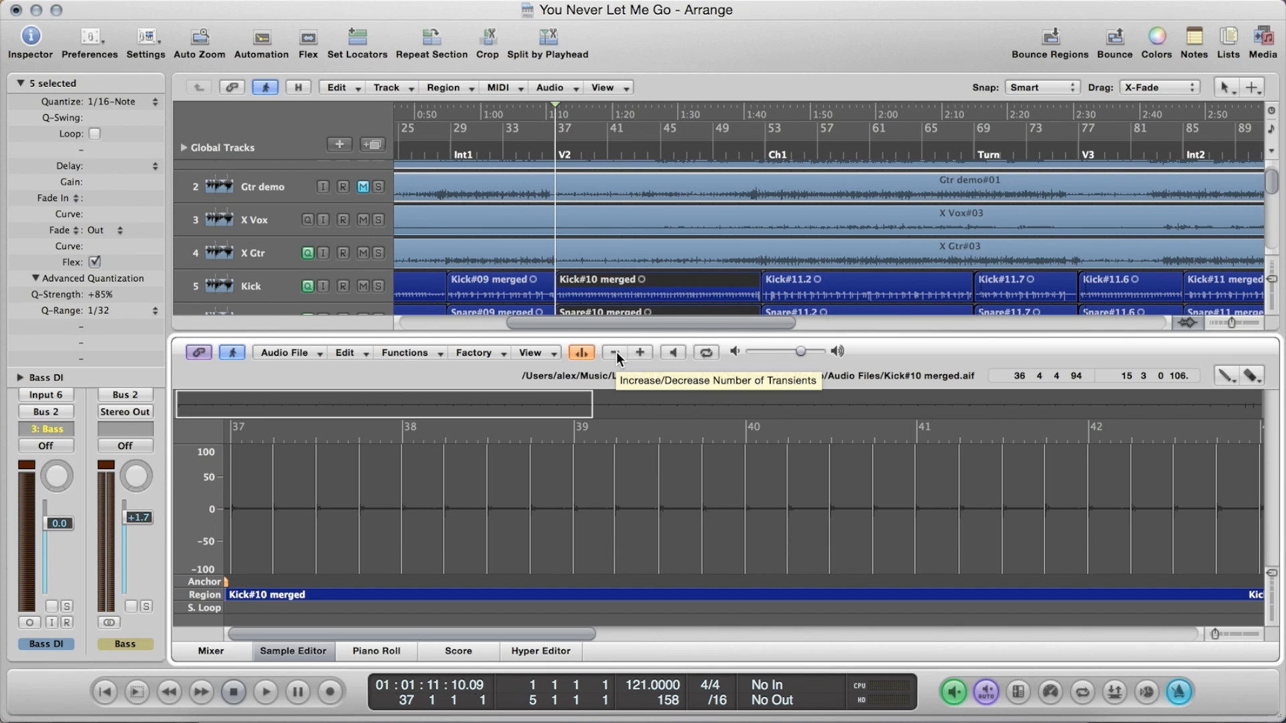
# Decrease and increase the number of detected kick transients, and close the Sample Editor
pyautogui.click(614, 352)
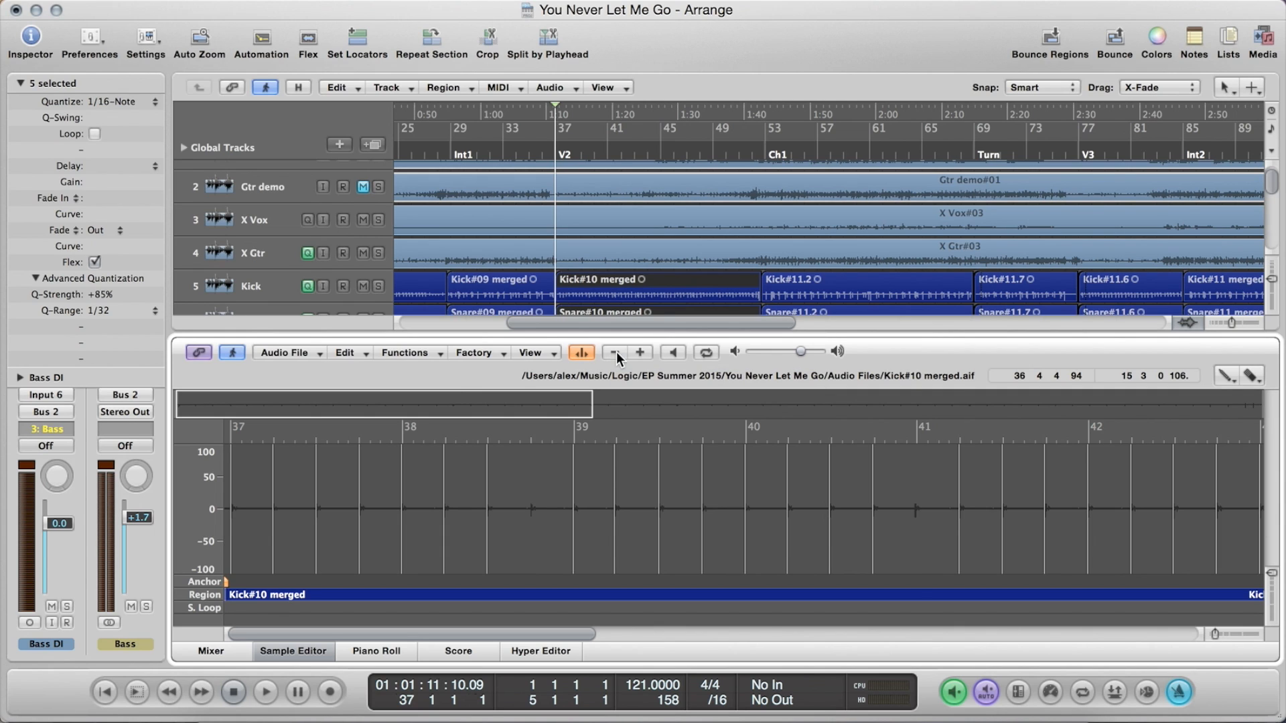
pyautogui.click(640, 353)
pyautogui.click(640, 352)
pyautogui.click(300, 647)
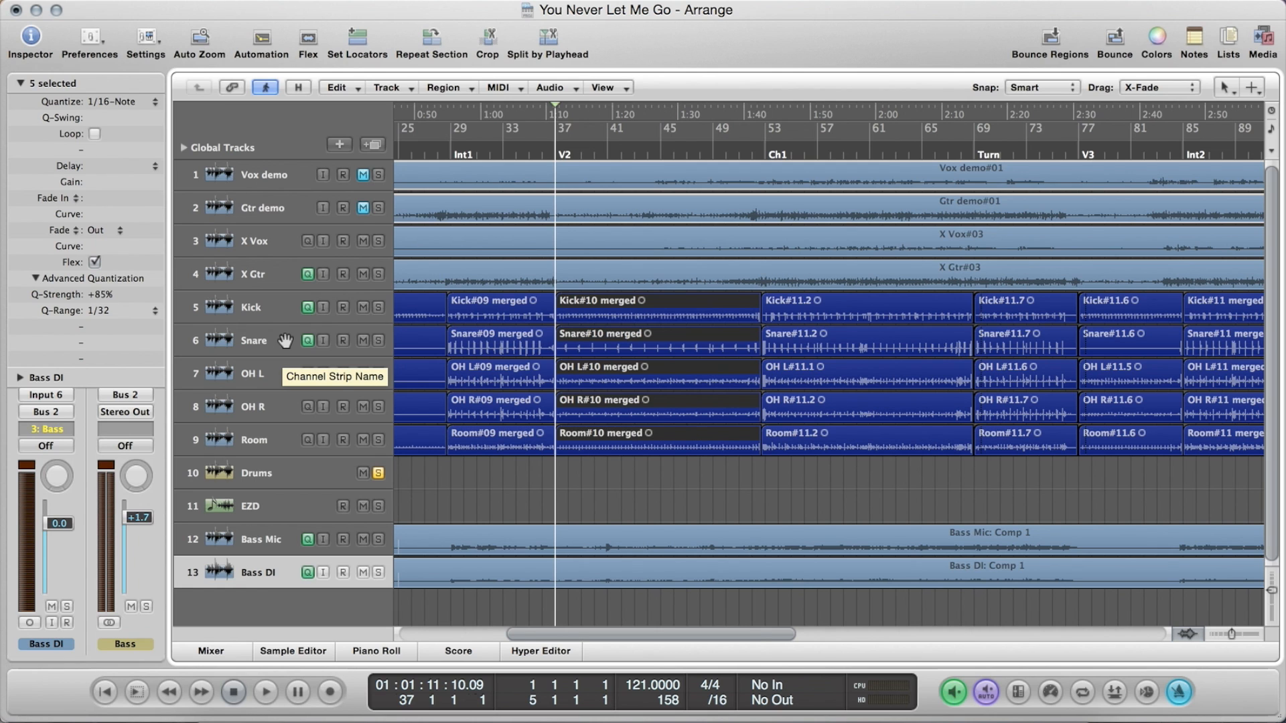
# Show Flex view in the arrangement and choose Slicing as the Kick track's flex mode
pyautogui.click(307, 40)
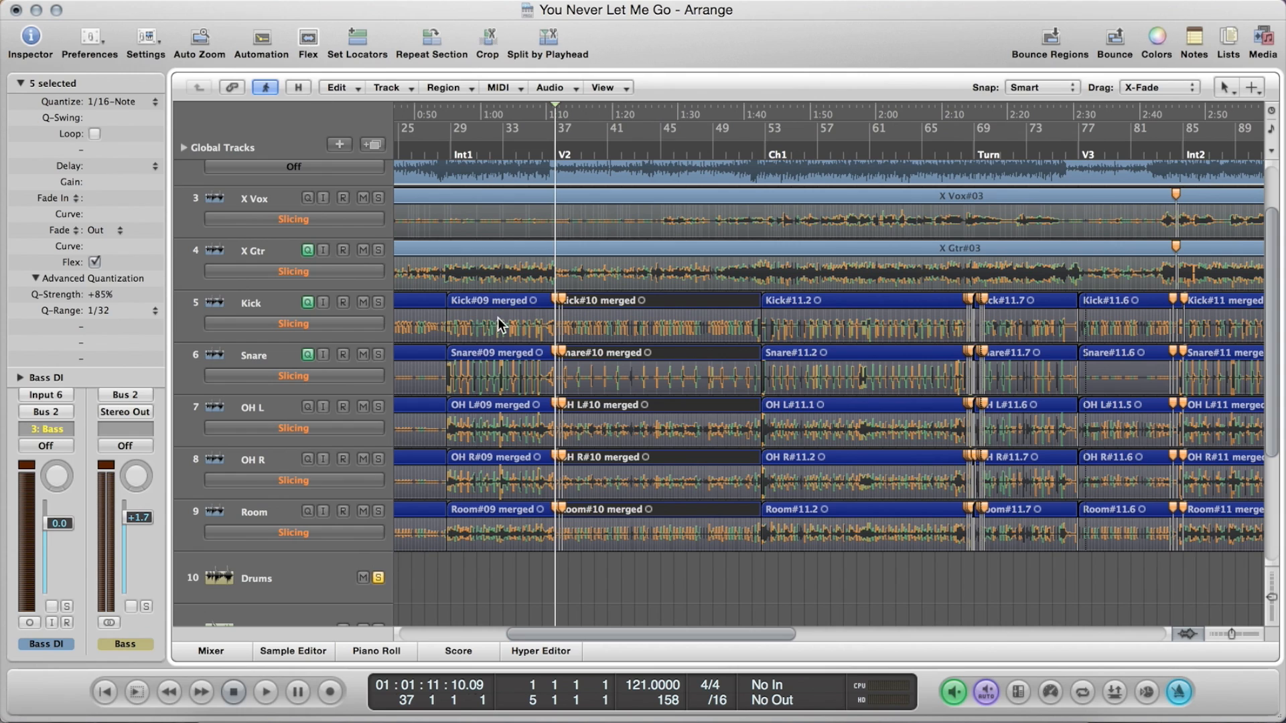
pyautogui.click(283, 324)
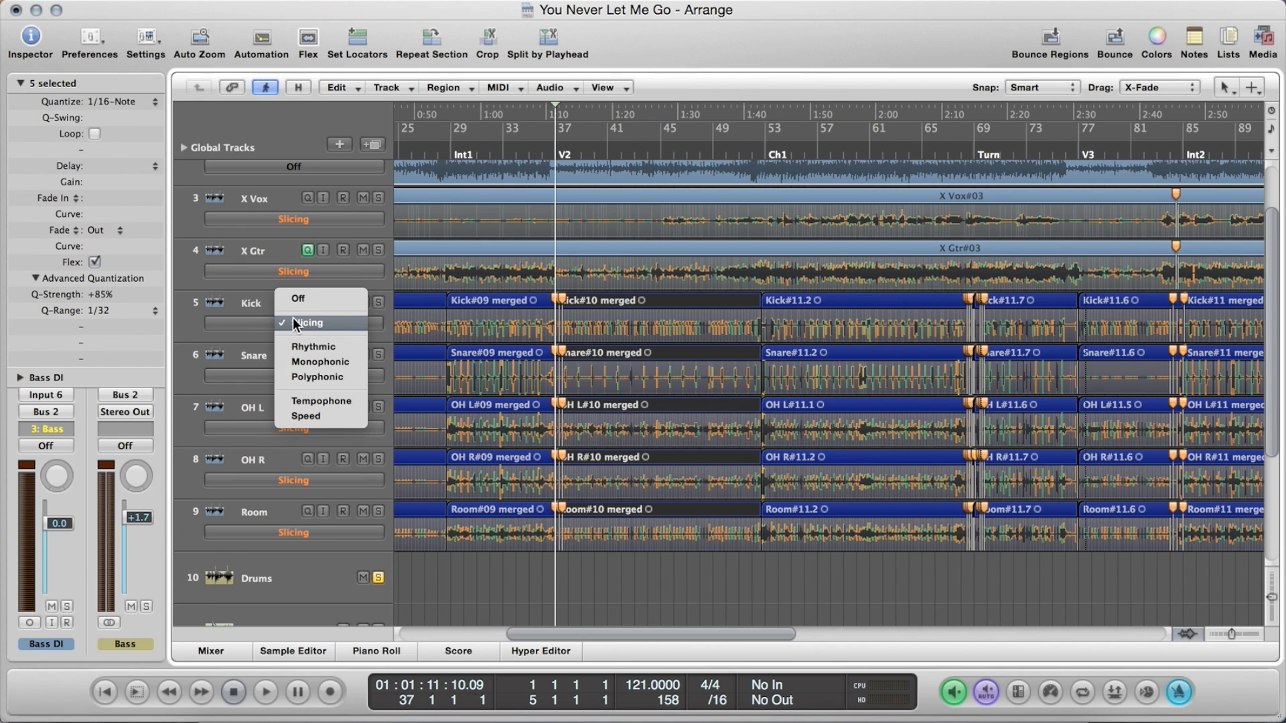
pyautogui.click(342, 324)
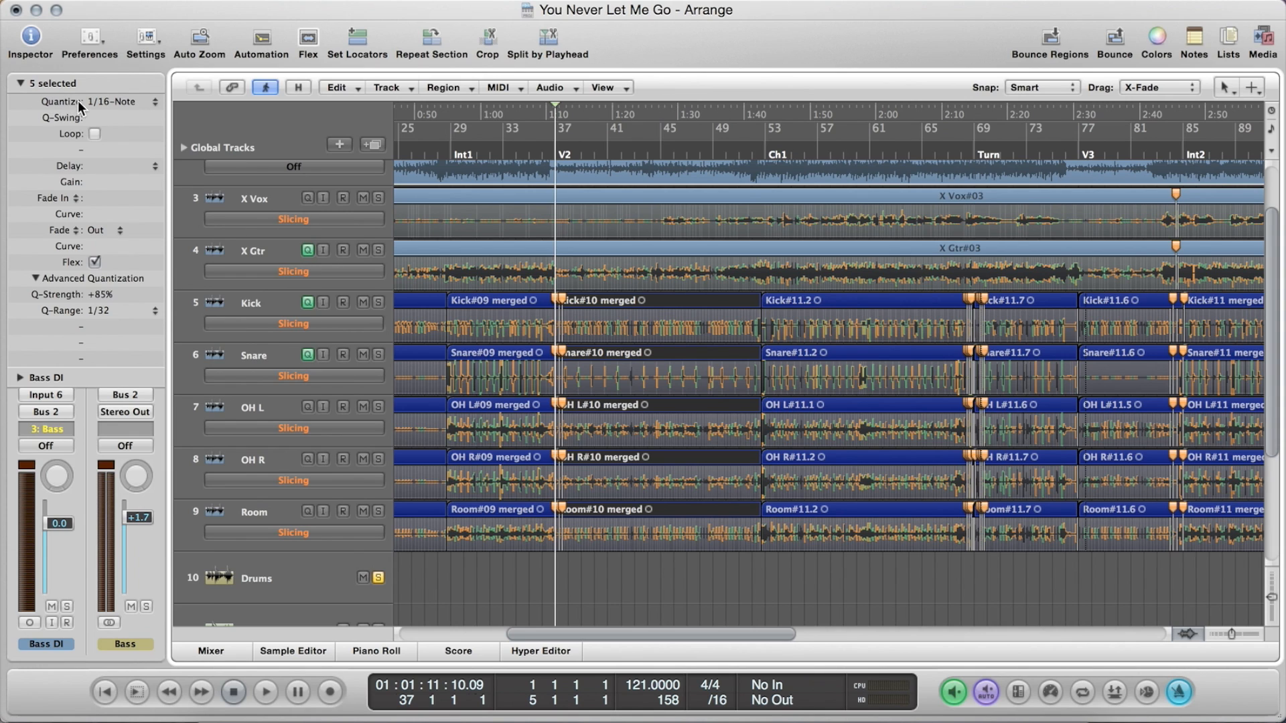
# Look over the quantize options for the V2 drum regions and examine their transient markers against the grid through to Ch1
pyautogui.click(158, 103)
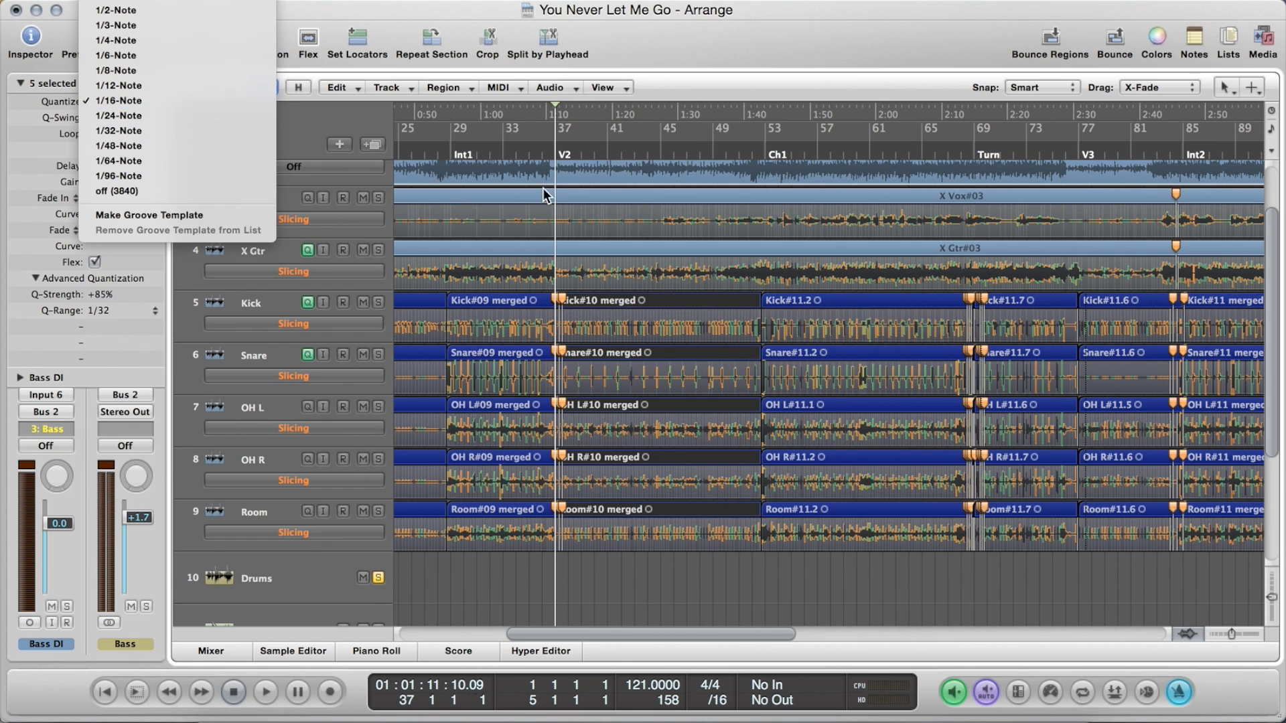
pyautogui.click(668, 287)
pyautogui.hotkey('ctrl', 'Right')
pyautogui.hotkey('ctrl', 'Right')
pyautogui.hotkey('ctrl', 'Right')
pyautogui.hotkey('ctrl', 'Right')
pyautogui.hotkey('ctrl', 'Right')
pyautogui.hotkey('ctrl', 'Right')
pyautogui.hotkey('ctrl', 'Right')
pyautogui.hotkey('ctrl', 'Right')
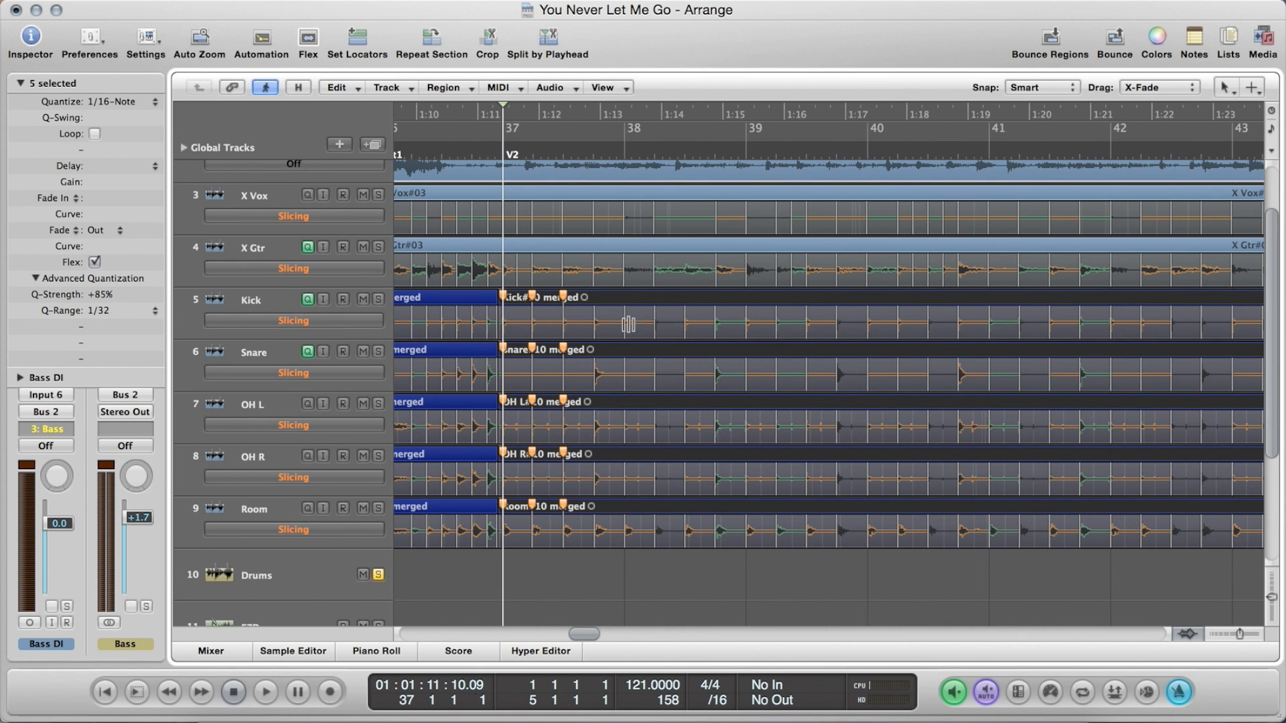
pyautogui.hscroll(6, 720, 354)
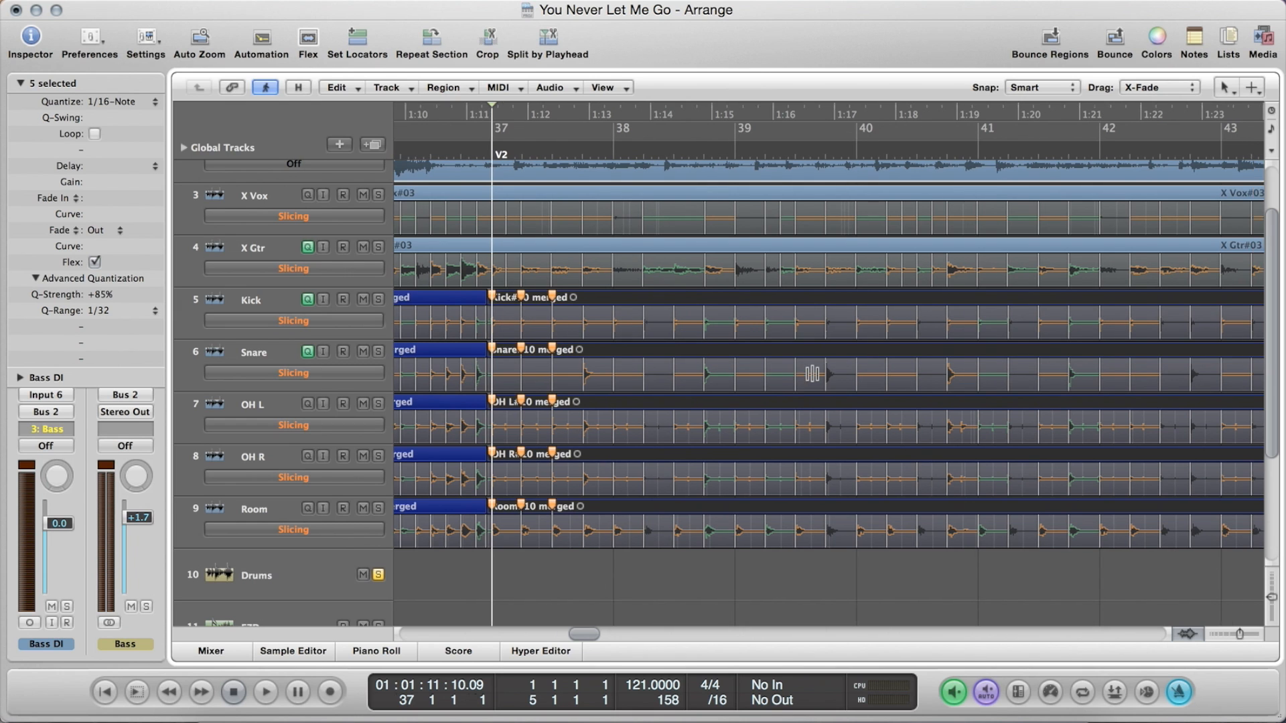
pyautogui.scroll(1, 737, 370)
pyautogui.hscroll(6, 811, 374)
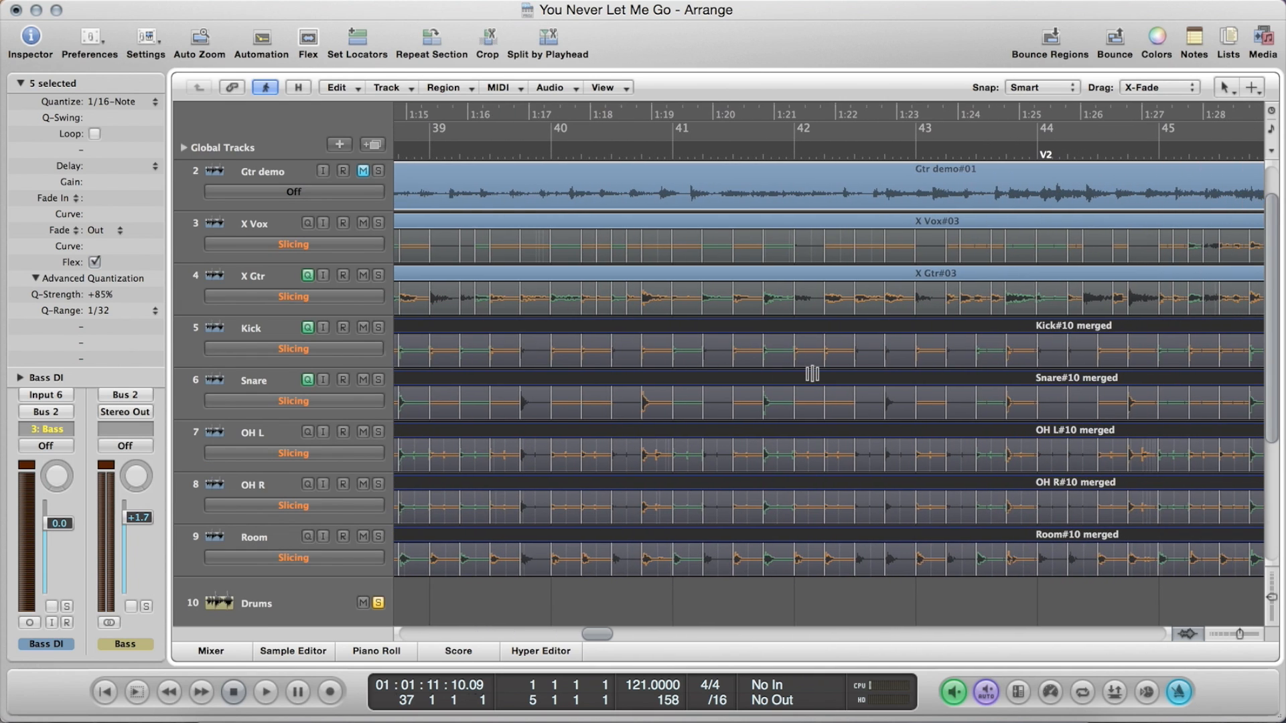
pyautogui.hscroll(9, 812, 373)
pyautogui.scroll(-1, 812, 374)
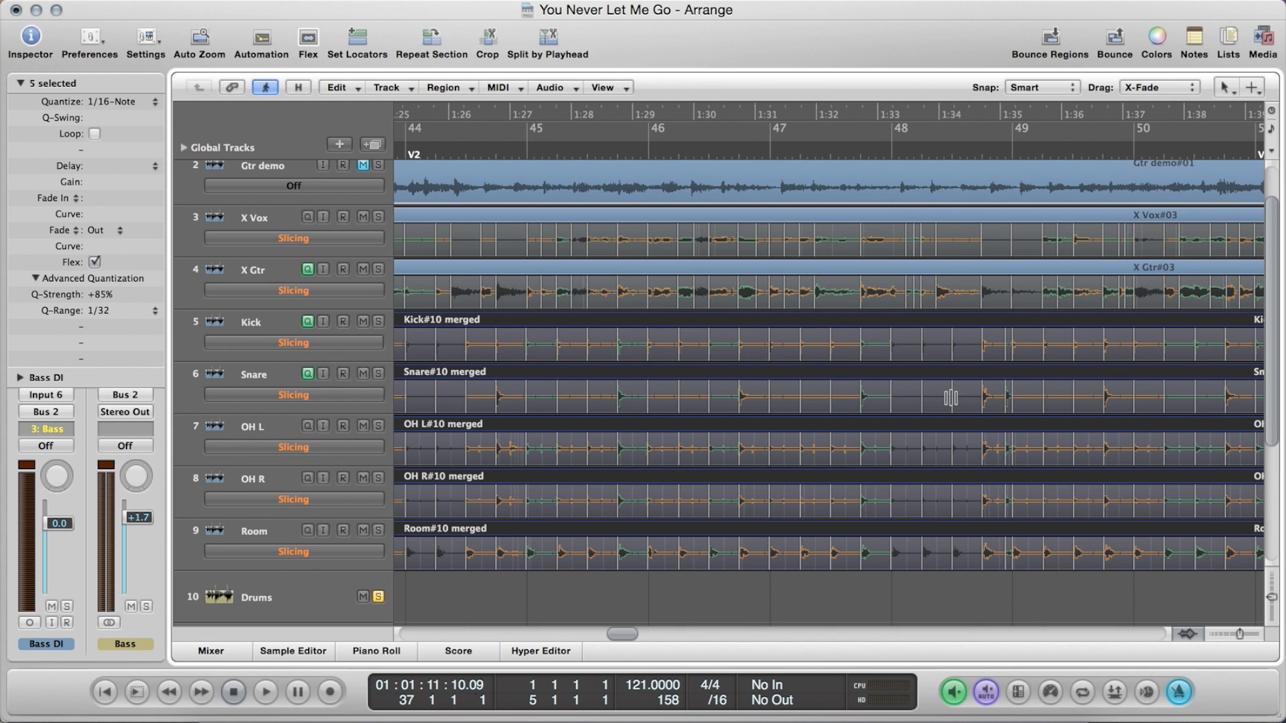
pyautogui.scroll(-4, 891, 390)
pyautogui.hscroll(8, 892, 389)
pyautogui.hotkey('ctrl', 'Left')
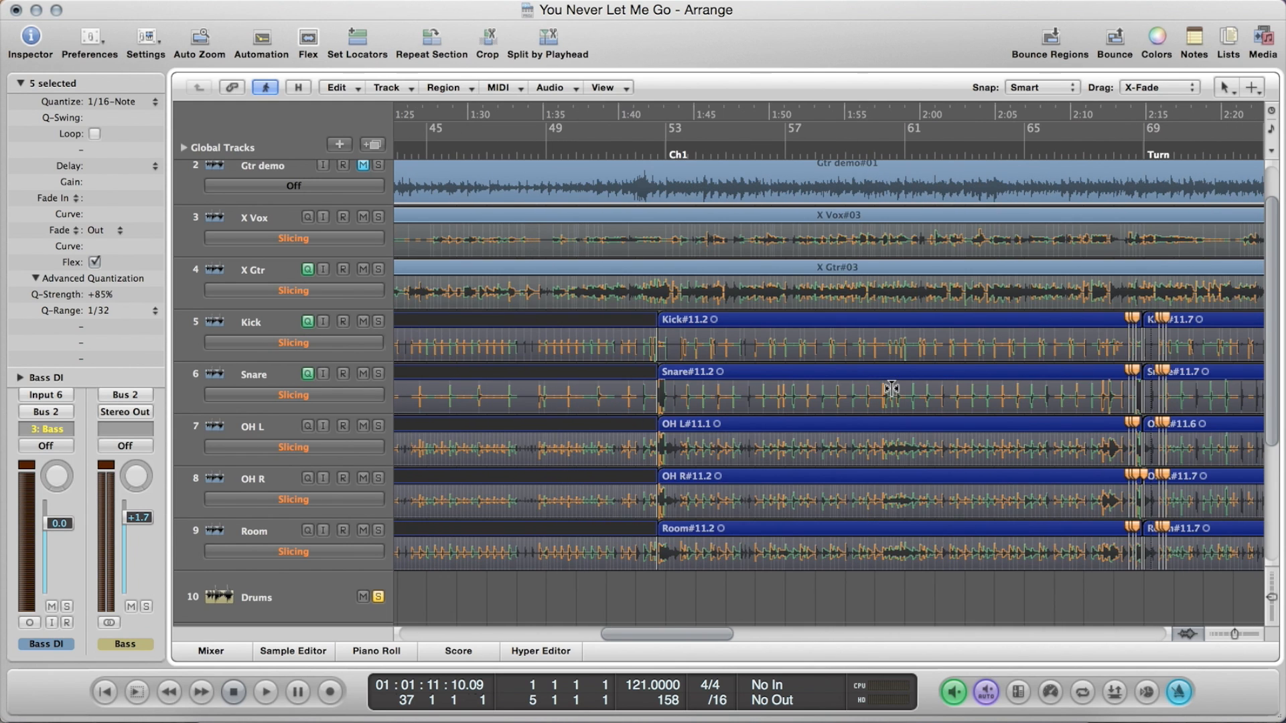
pyautogui.hscroll(-8, 892, 389)
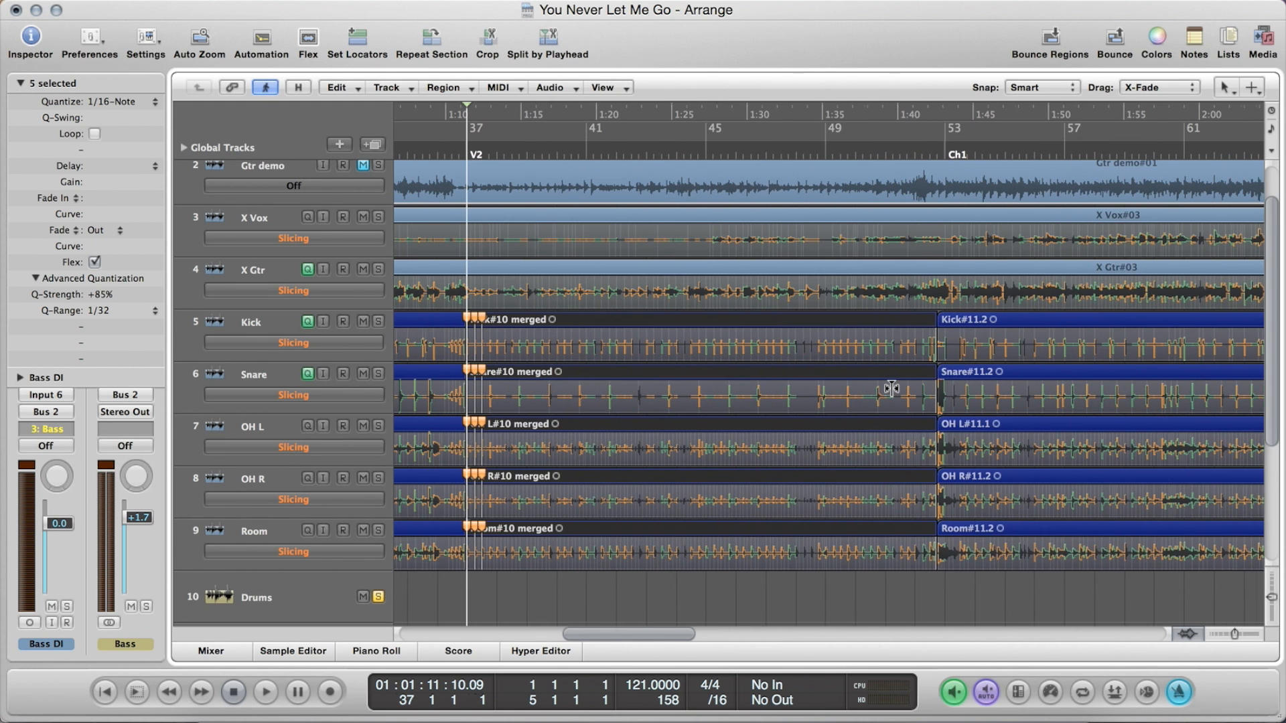
# Review the Quantize and Q-Range options of the selected V2 drum regions
pyautogui.click(151, 102)
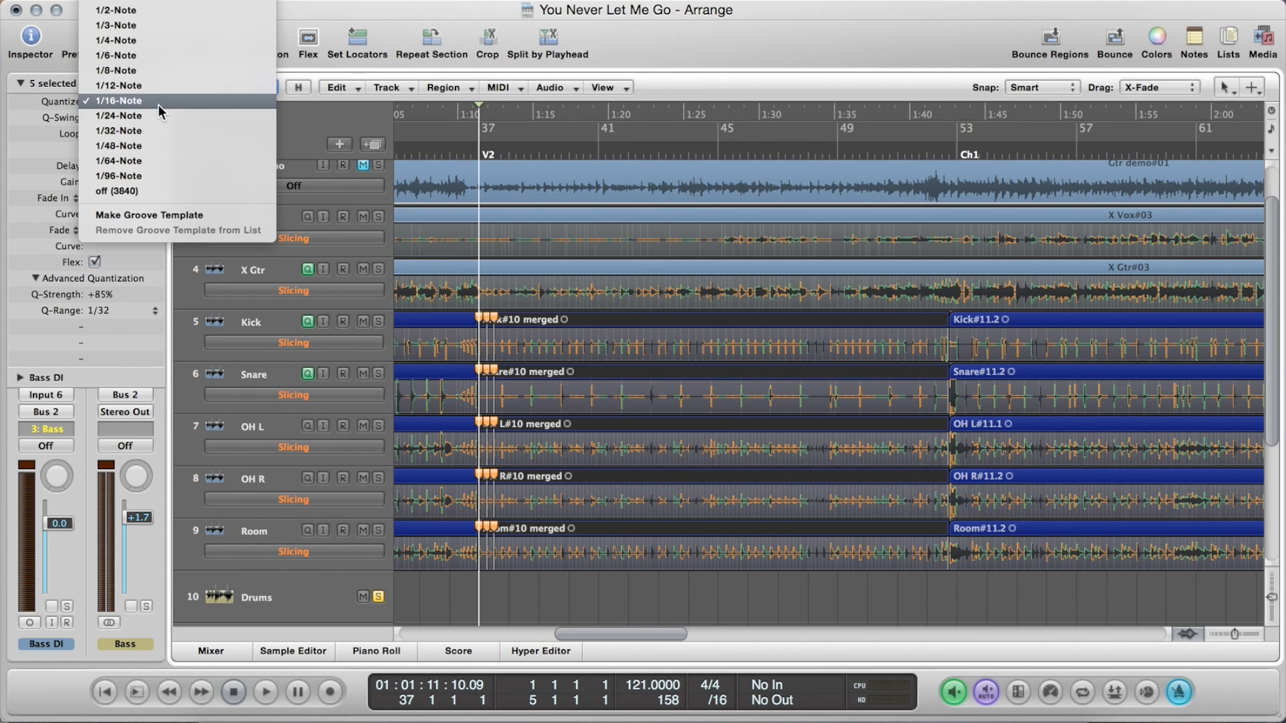
pyautogui.click(25, 111)
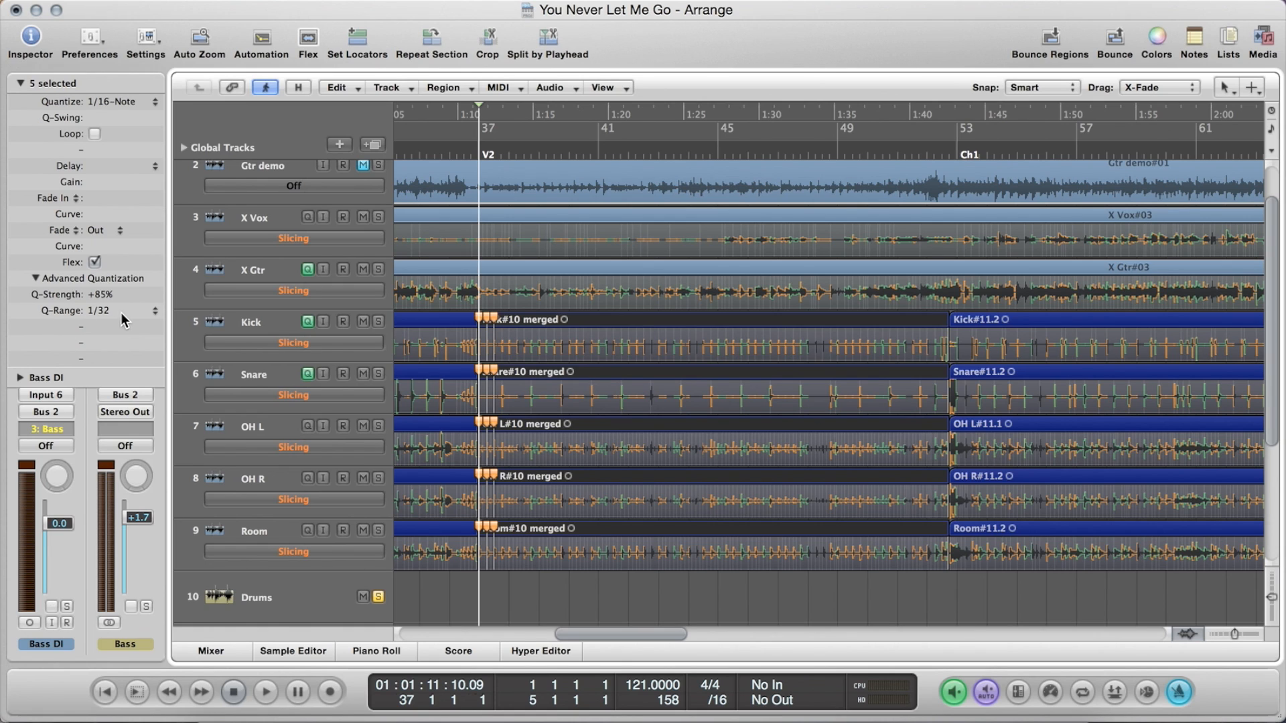
pyautogui.click(154, 310)
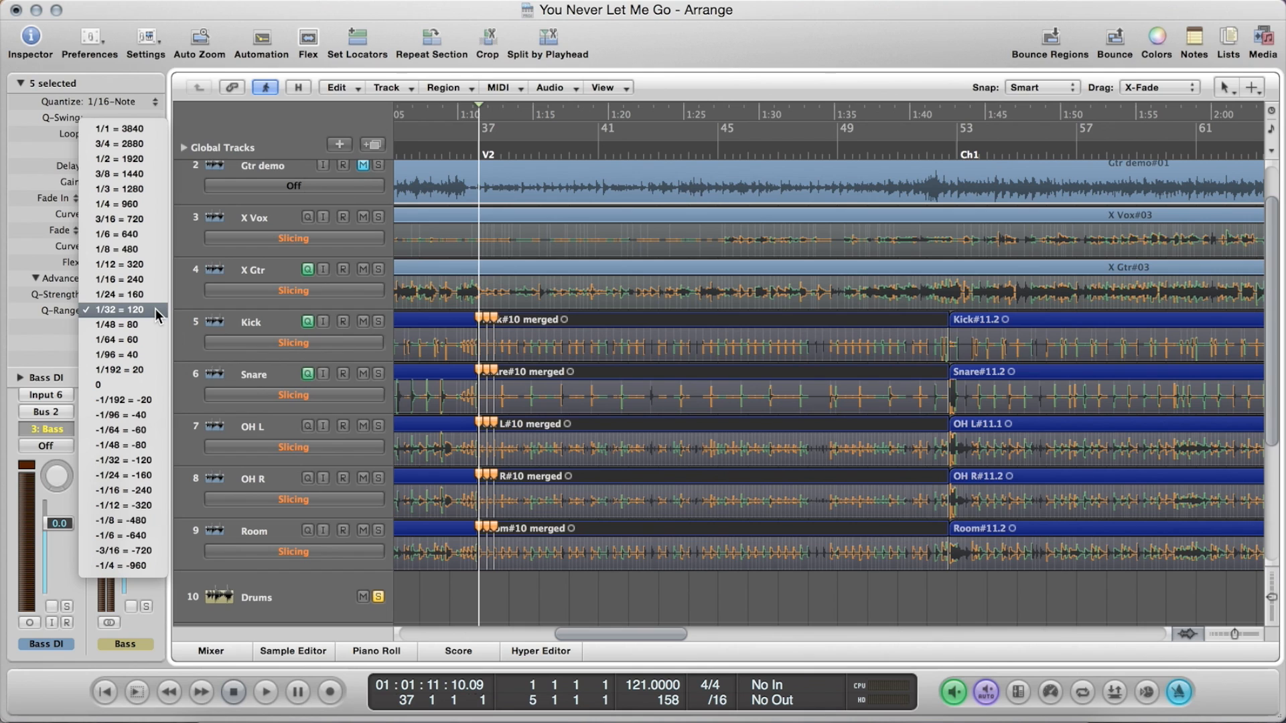
pyautogui.click(59, 308)
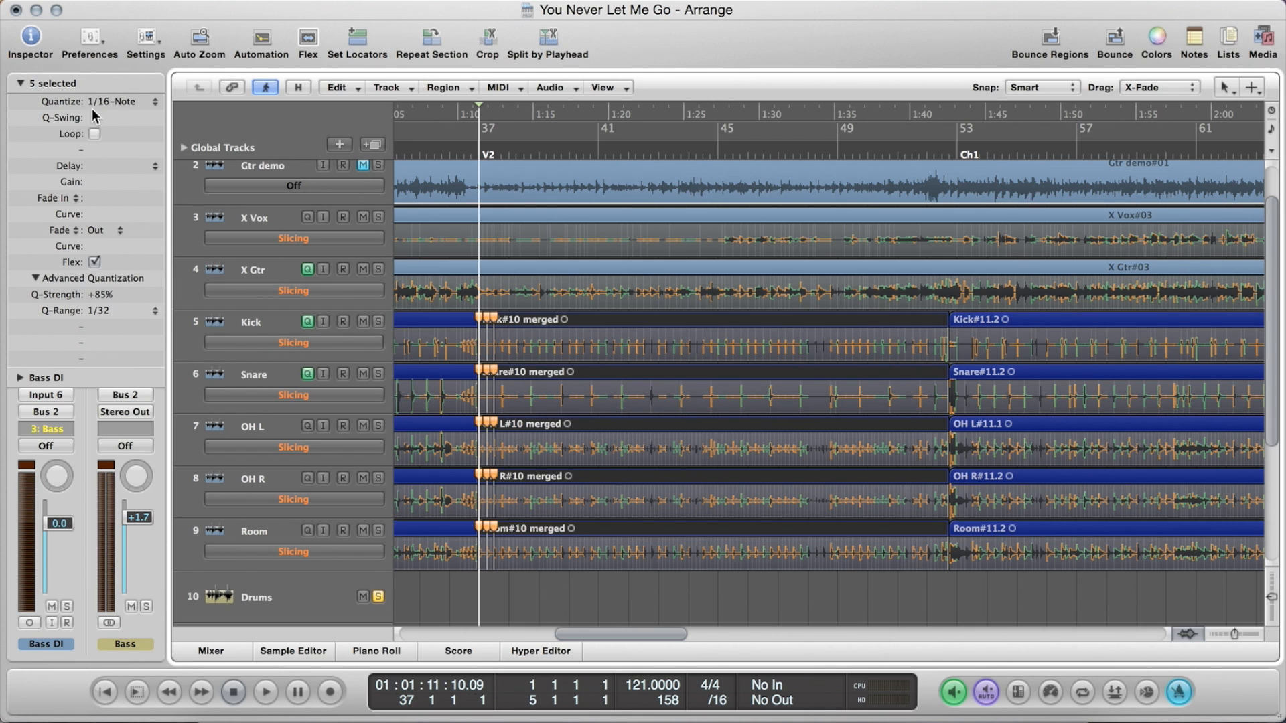
pyautogui.click(155, 311)
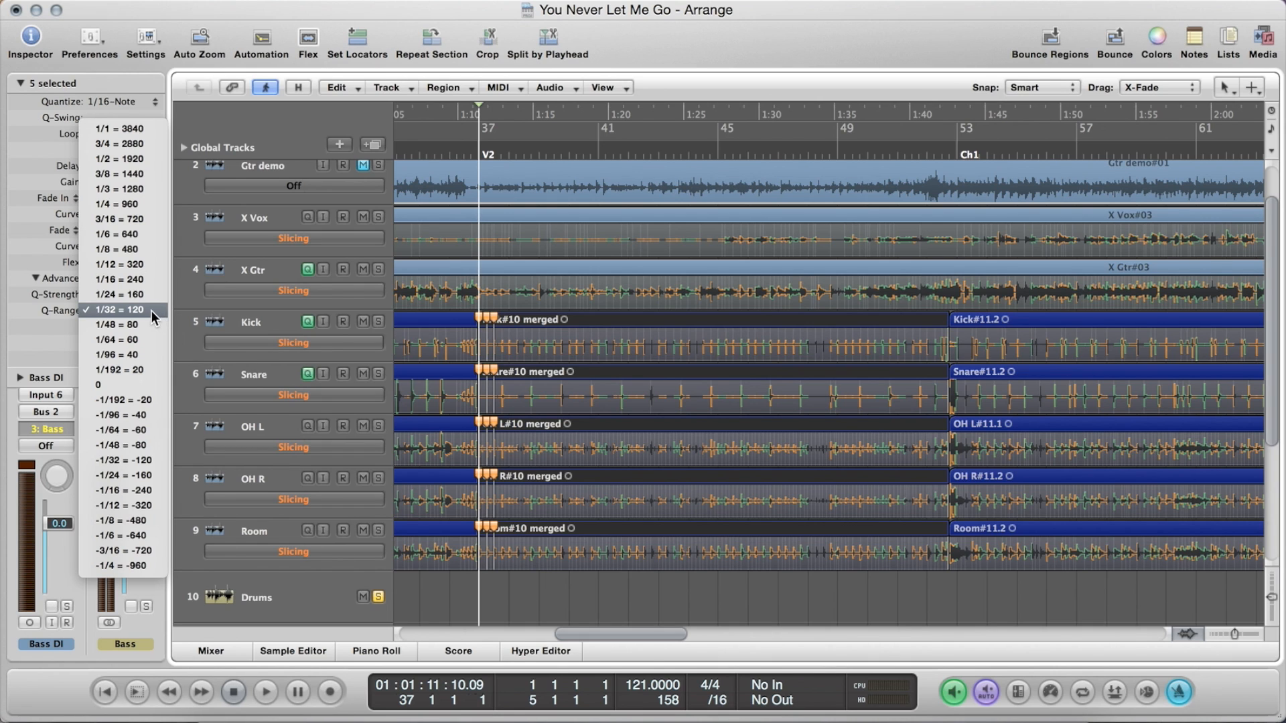
pyautogui.click(78, 312)
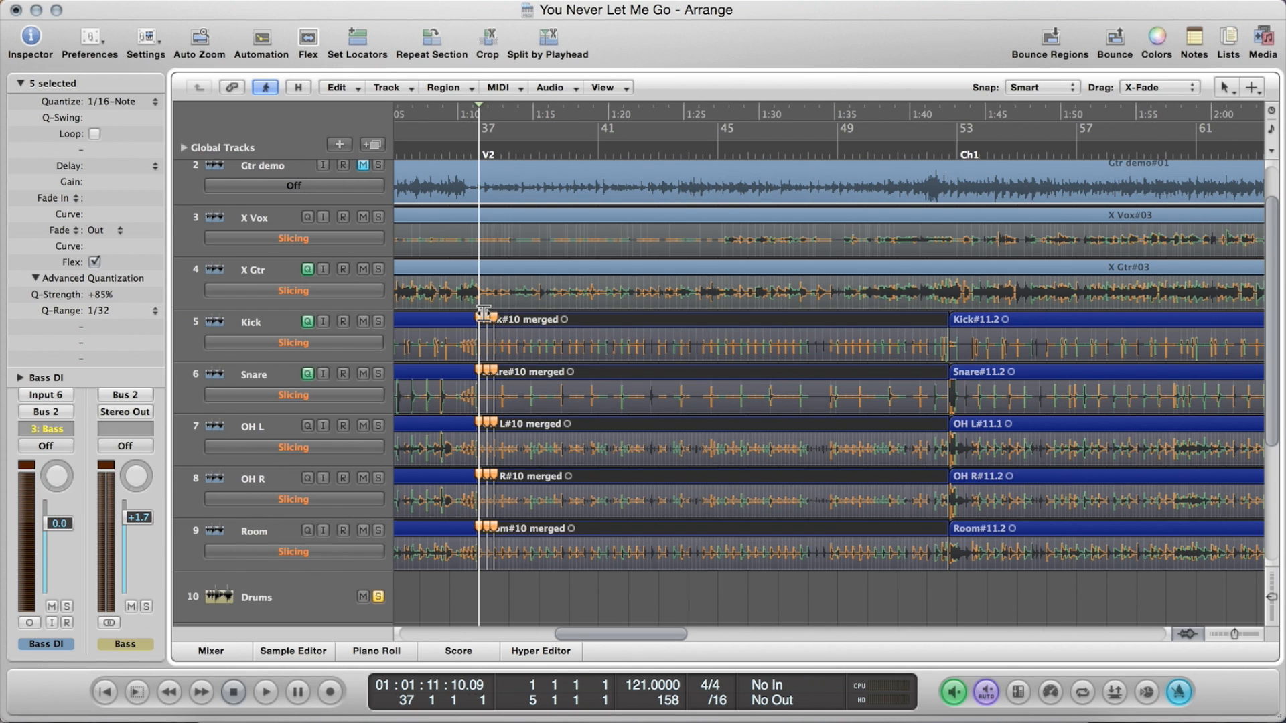
# Play back the drum tracks from bar 36, just before the V2 marker, and stop playback at about bar 43
pyautogui.hotkey('ctrl', 'Right')
pyautogui.hotkey('ctrl', 'Right')
pyautogui.hotkey('ctrl', 'Right')
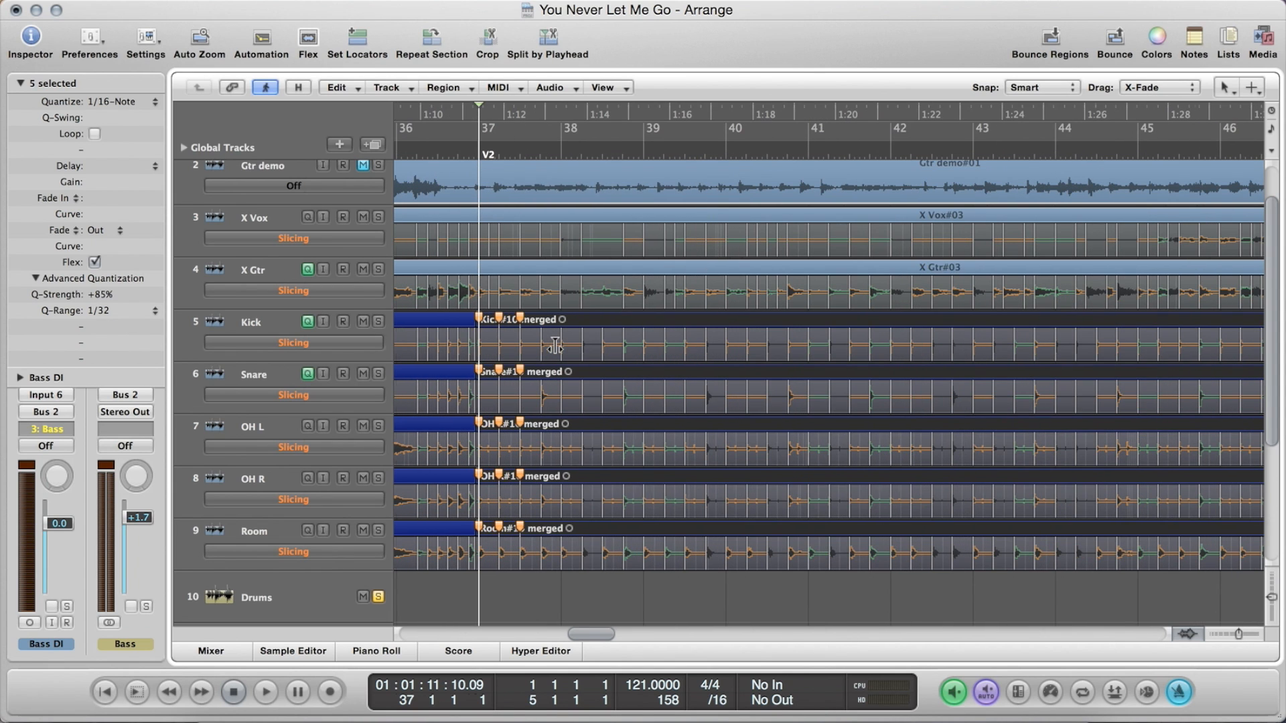
pyautogui.scroll(-1, 555, 346)
pyautogui.hscroll(-2, 555, 345)
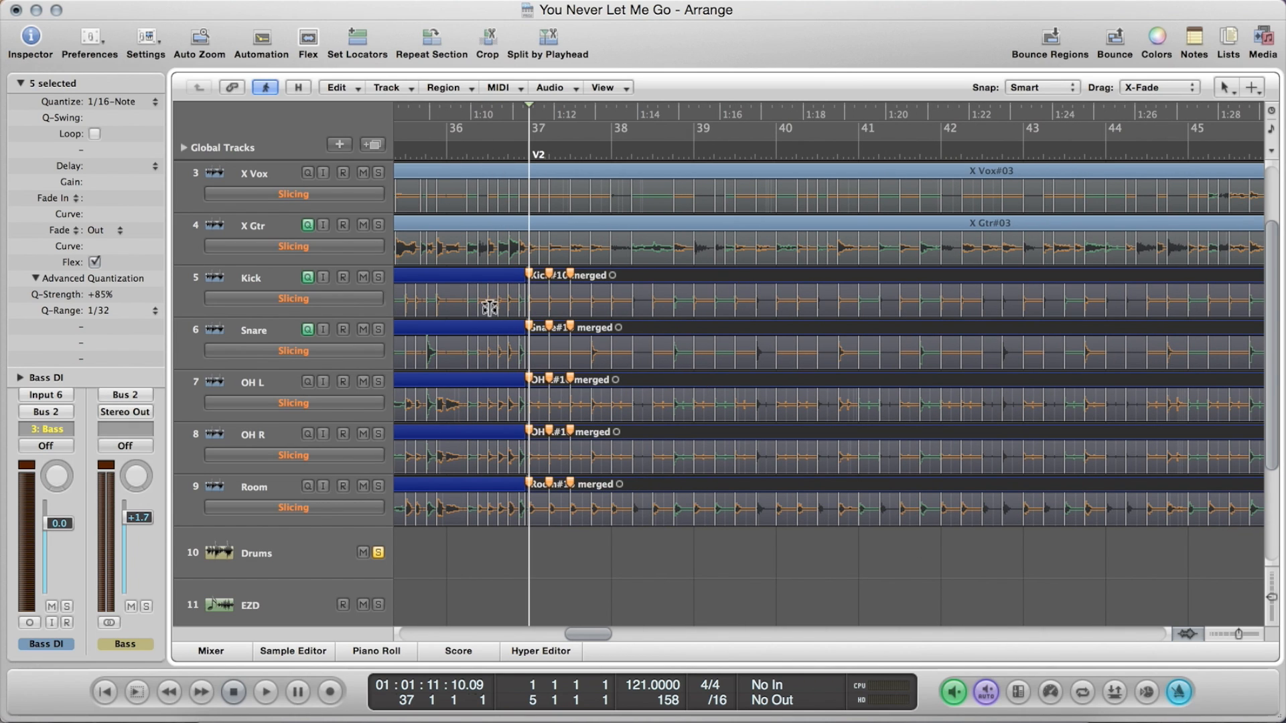
pyautogui.doubleClick(467, 157)
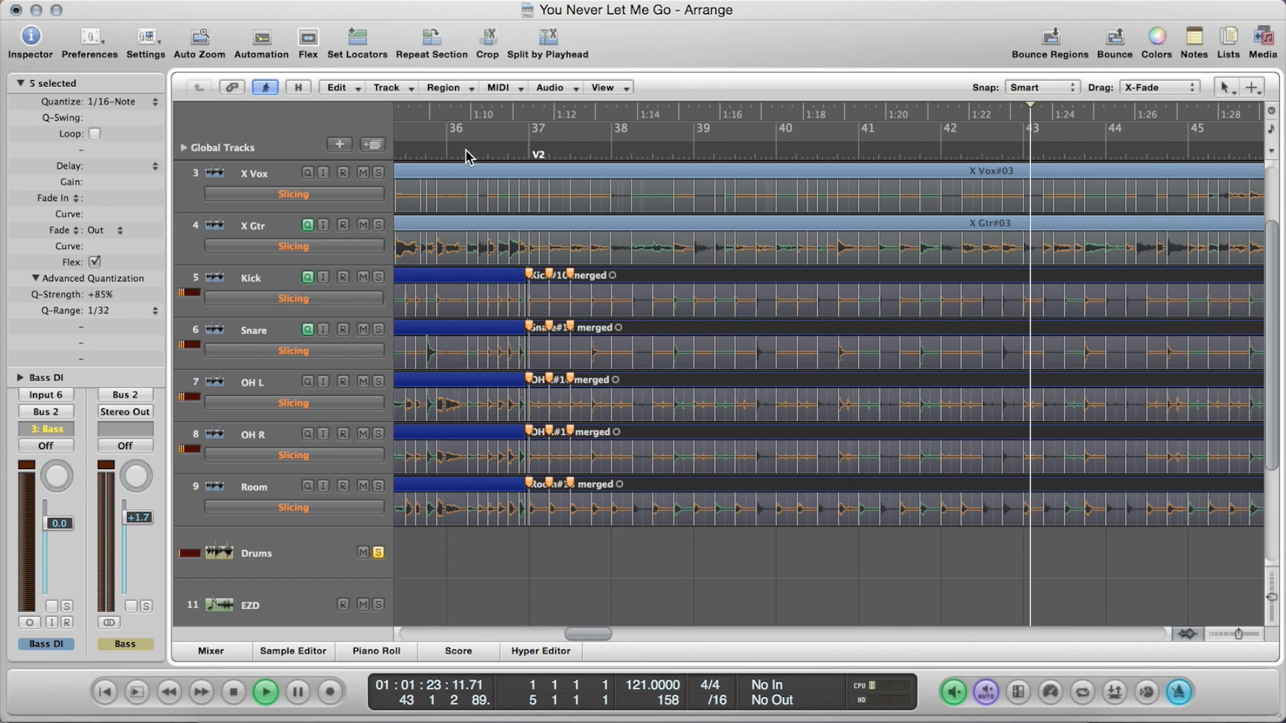
pyautogui.press('space')
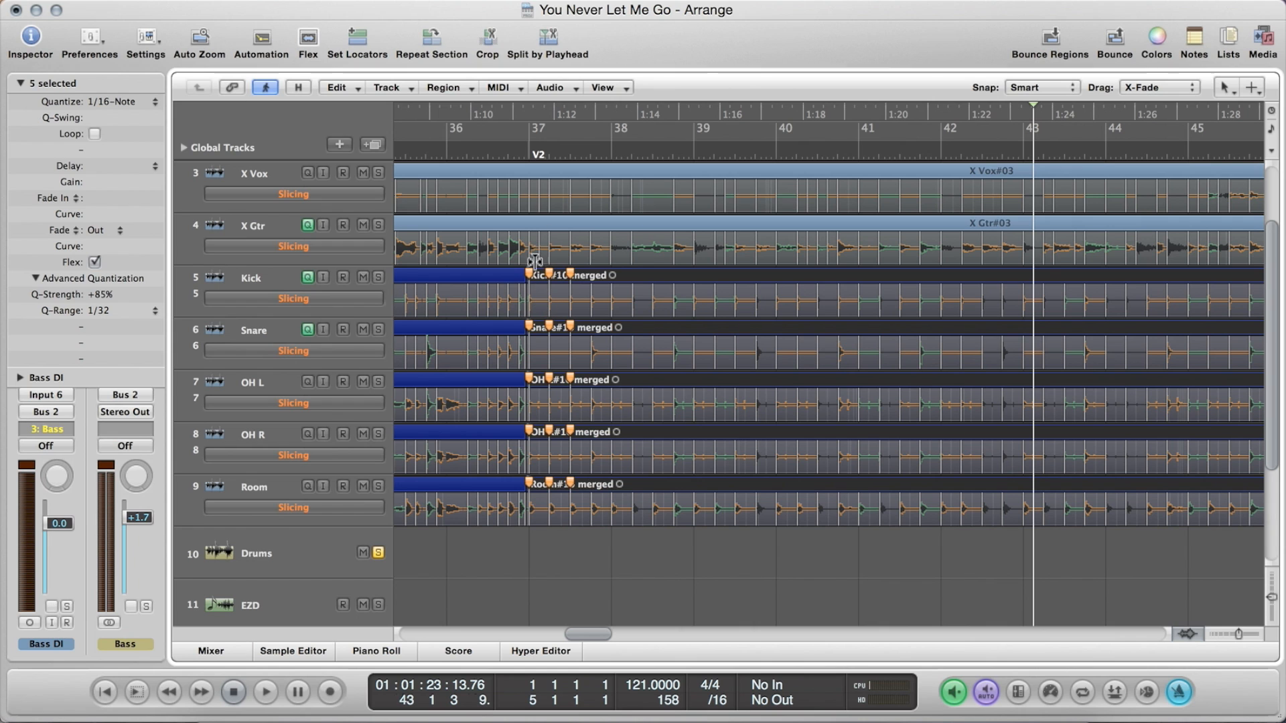
# Place the playhead on beat 2 of bar 37 and examine the flex markers at the start of the V2 drum regions up close
pyautogui.click(549, 151)
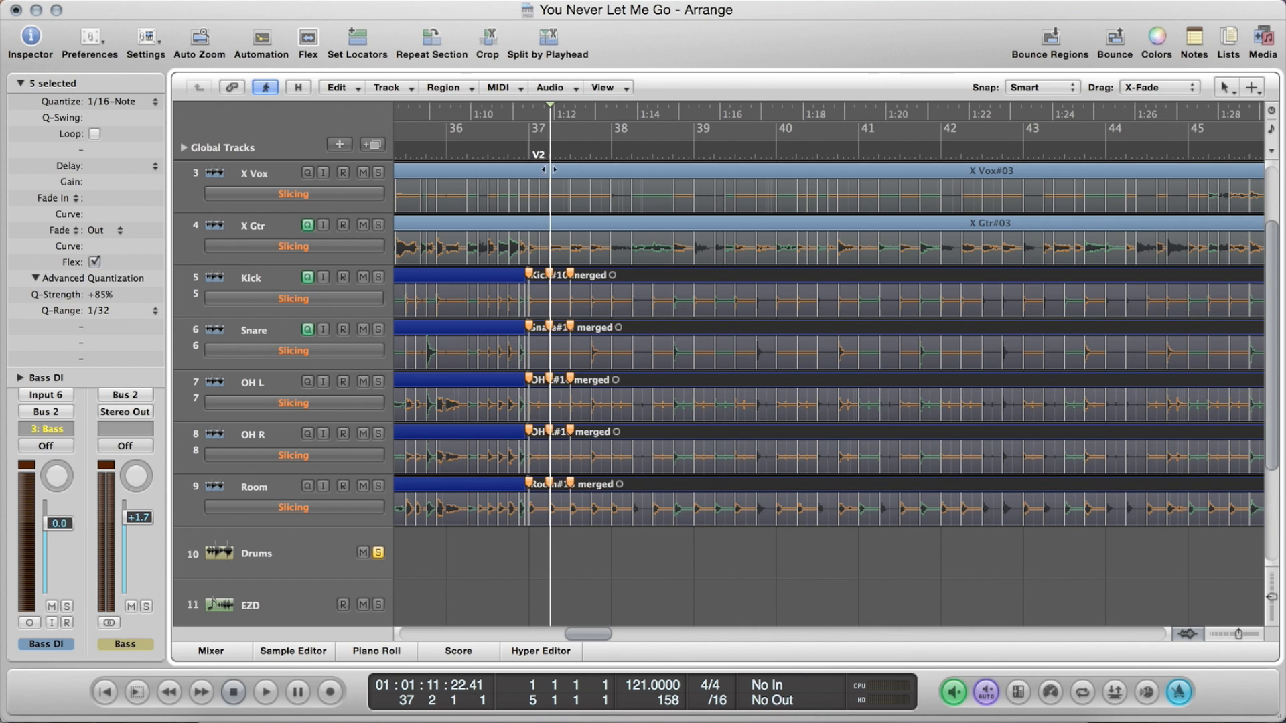
pyautogui.keyDown('ctrl'); pyautogui.keyDown('alt'); pyautogui.click(551, 206); pyautogui.keyUp('alt'); pyautogui.keyUp('ctrl')
pyautogui.keyDown('ctrl'); pyautogui.keyDown('alt'); pyautogui.click(551, 205); pyautogui.keyUp('alt'); pyautogui.keyUp('ctrl')
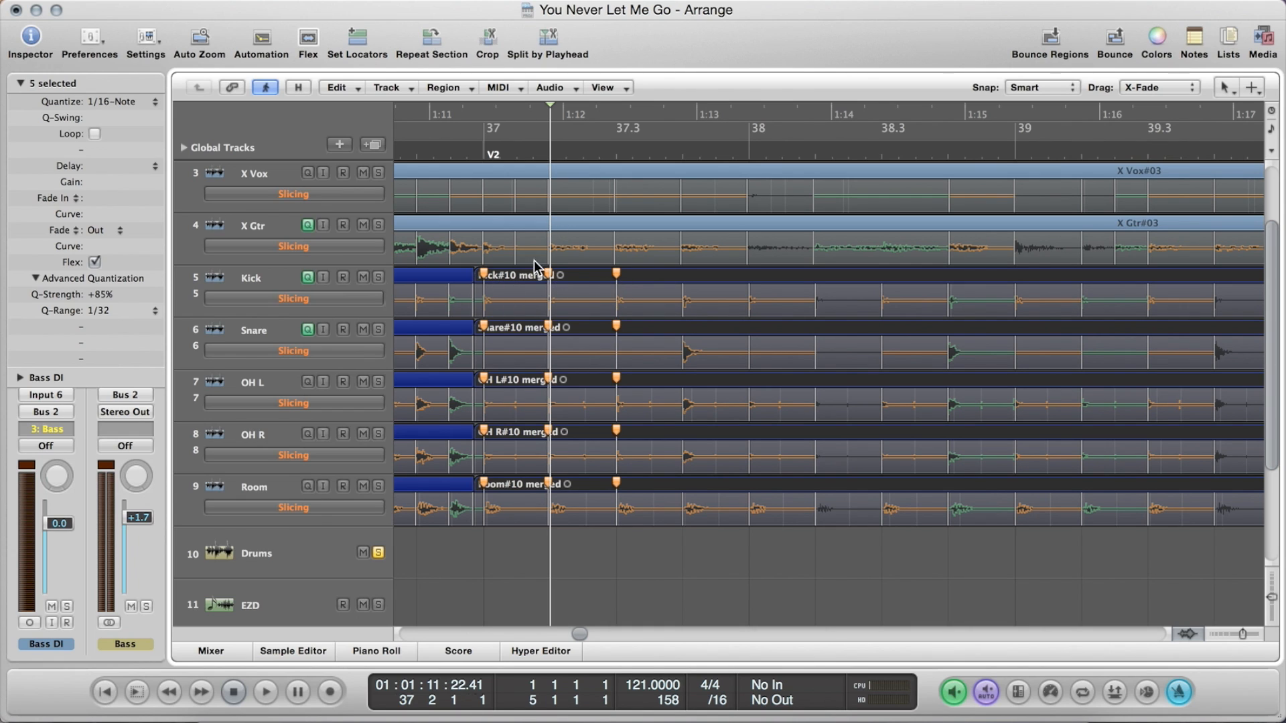
pyautogui.keyDown('ctrl'); pyautogui.keyDown('alt'); pyautogui.click(614, 310); pyautogui.keyUp('alt'); pyautogui.keyUp('ctrl')
pyautogui.hotkey('ctrl', 'Left')
pyautogui.hotkey('ctrl', 'Left')
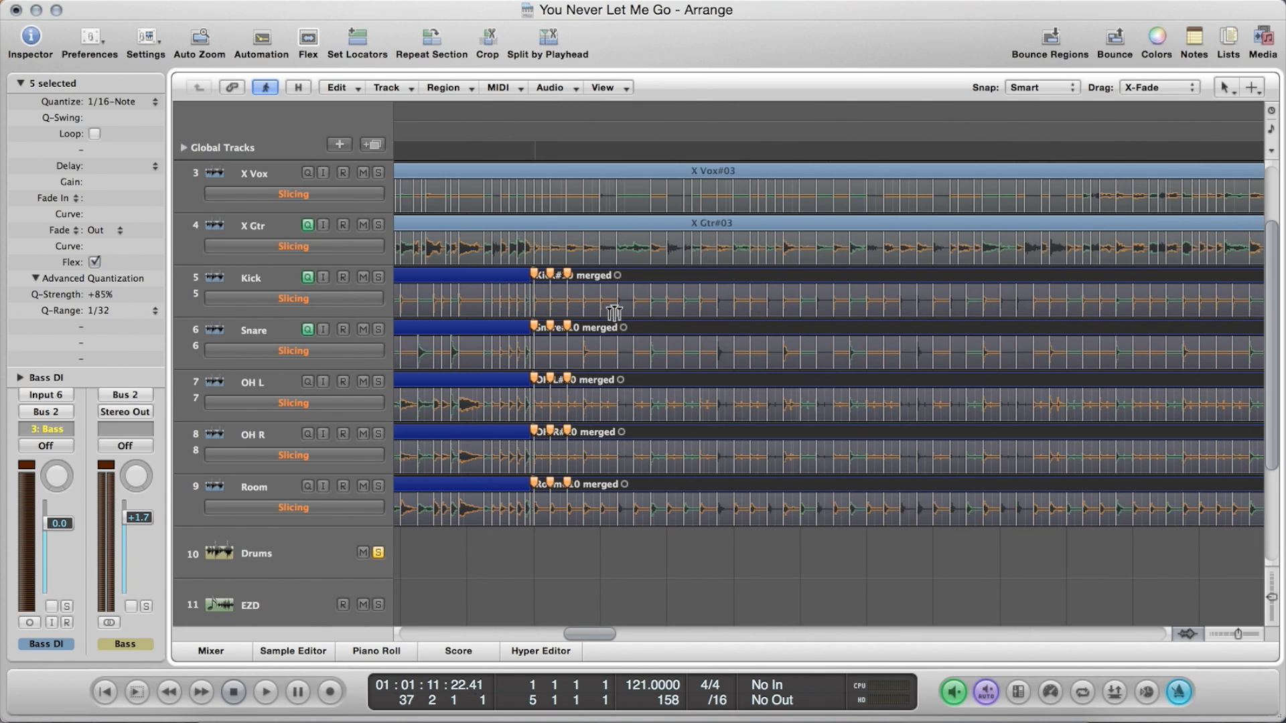